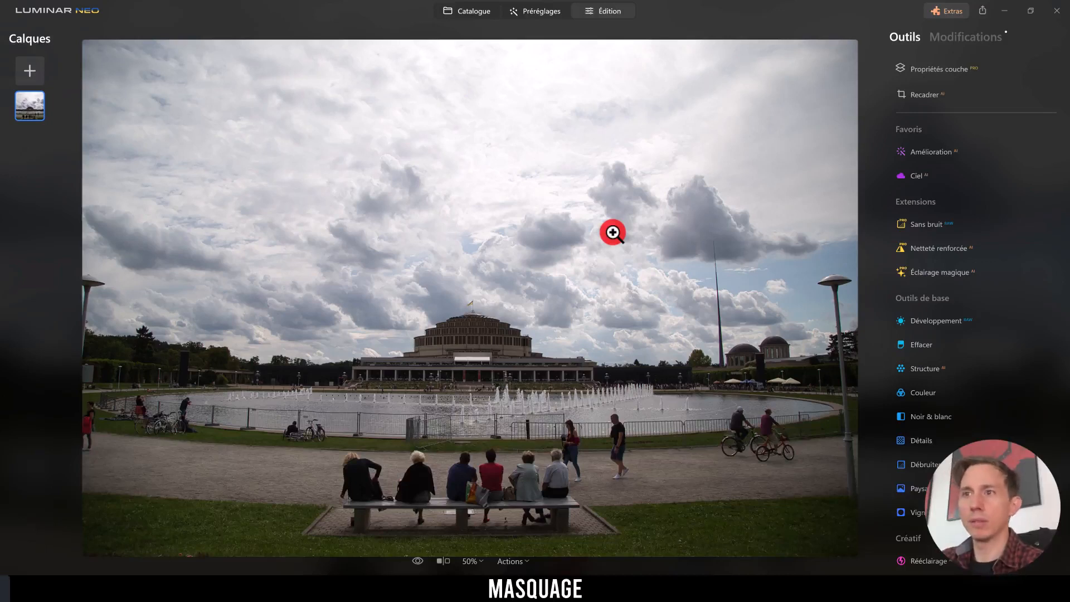
- Look through the editing tools and the sections of the Développement RAW tool
scroll(931, 217, down, 10)
scroll(937, 445, up, 10)
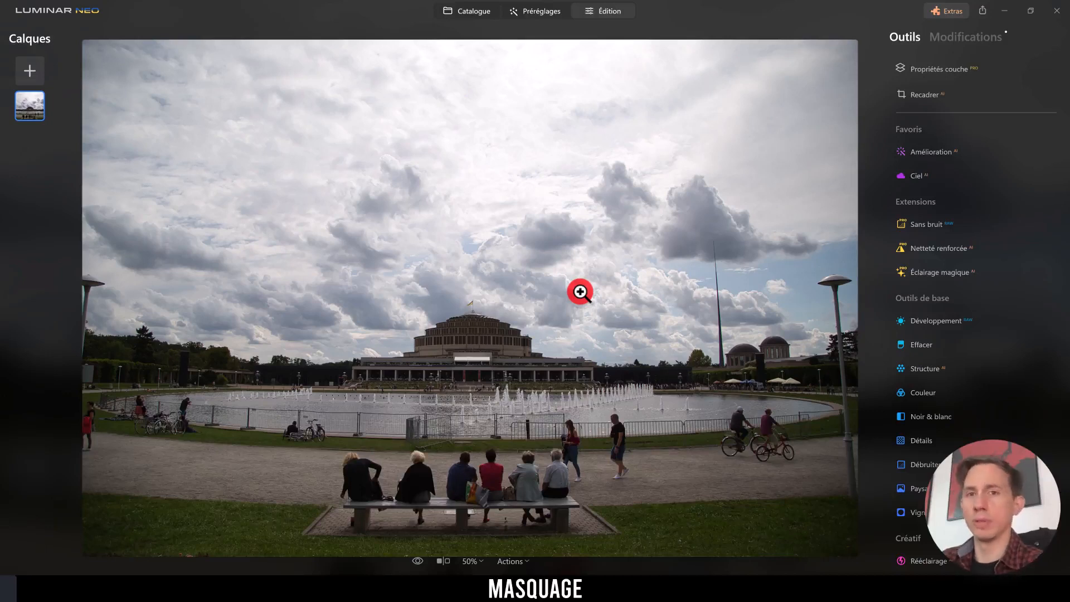
click(907, 322)
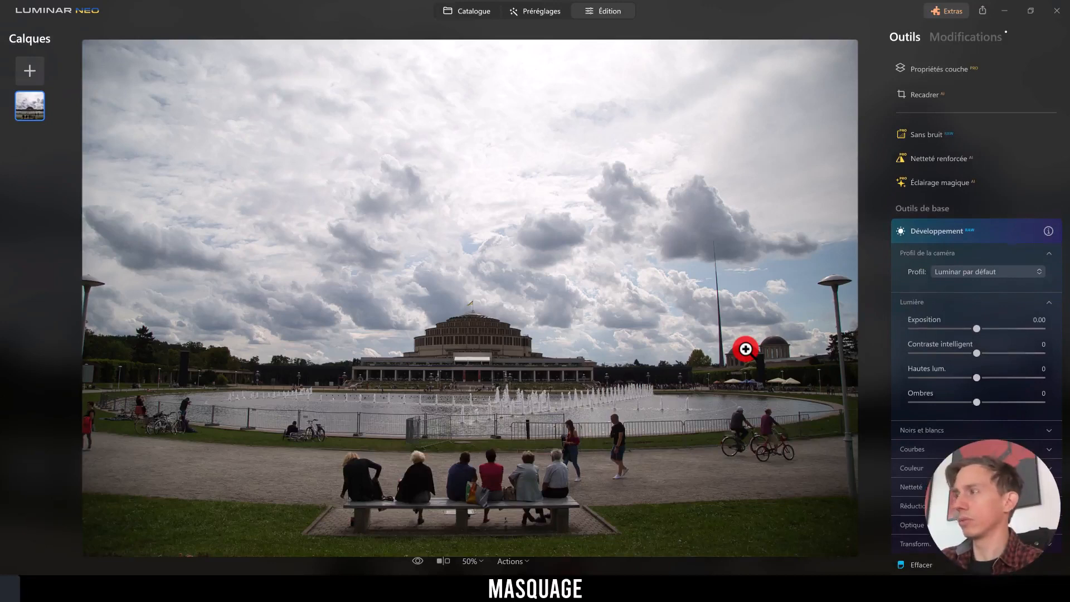
scroll(1008, 348, down, 5)
scroll(998, 349, up, 3)
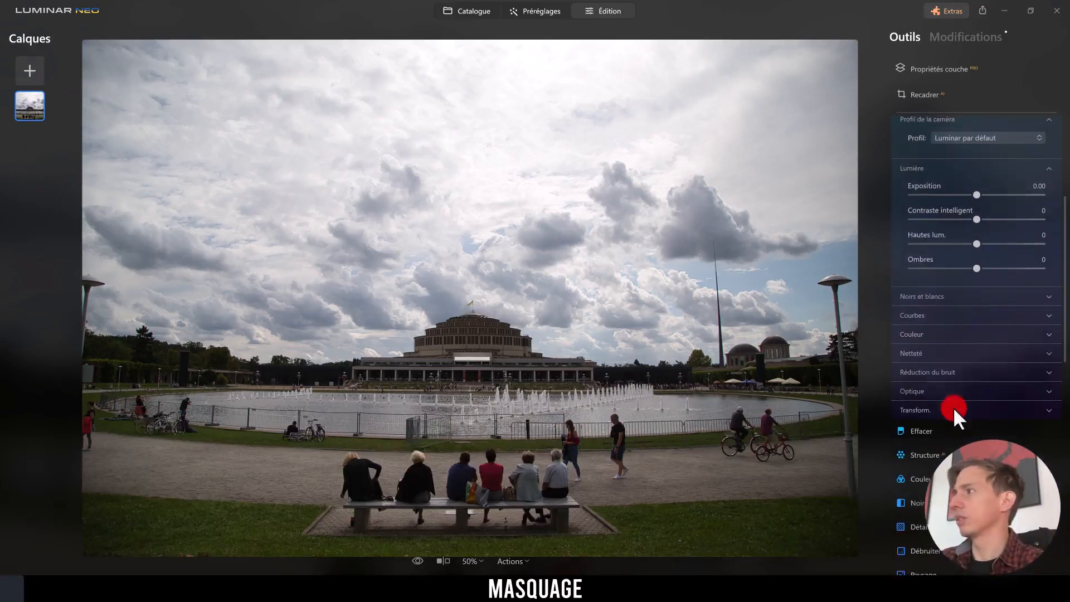
scroll(953, 403, up, 2)
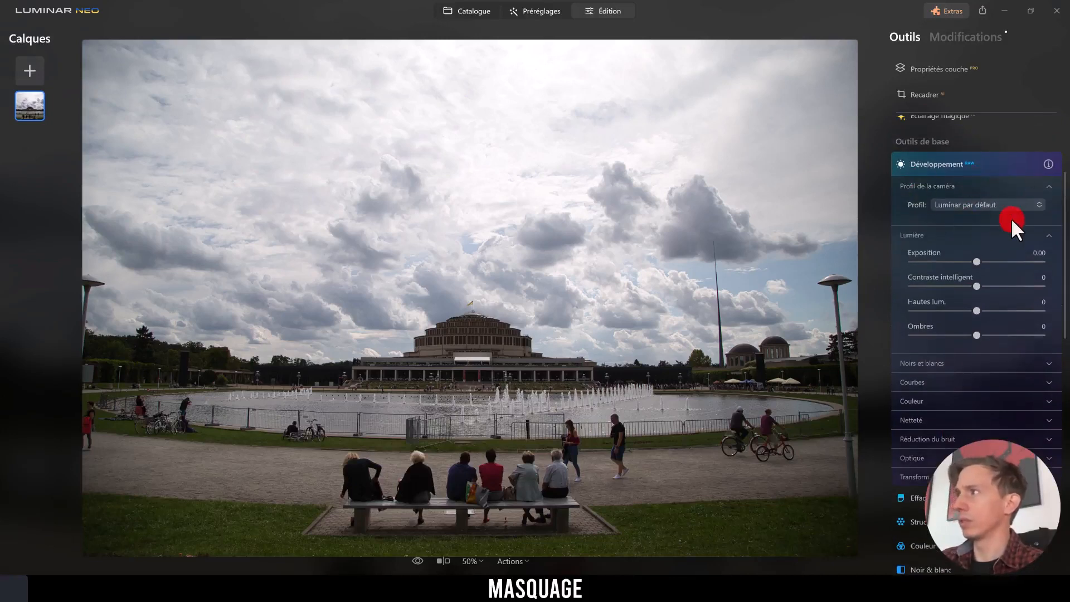
scroll(1009, 220, down, 4)
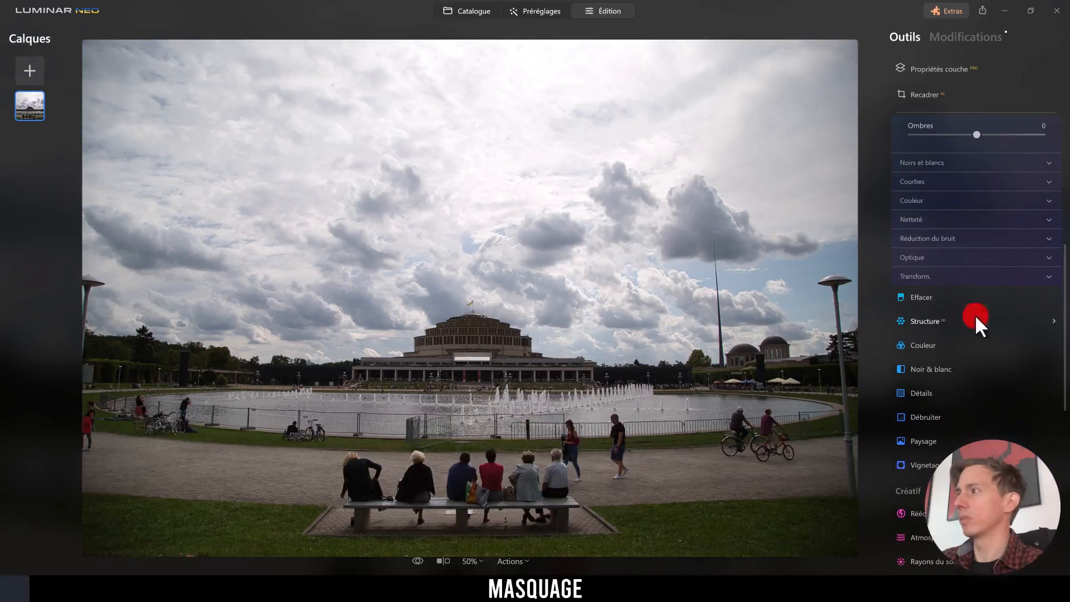
- Convert the photo to black and white with the Noir & blanc tool and open its masking options
click(927, 369)
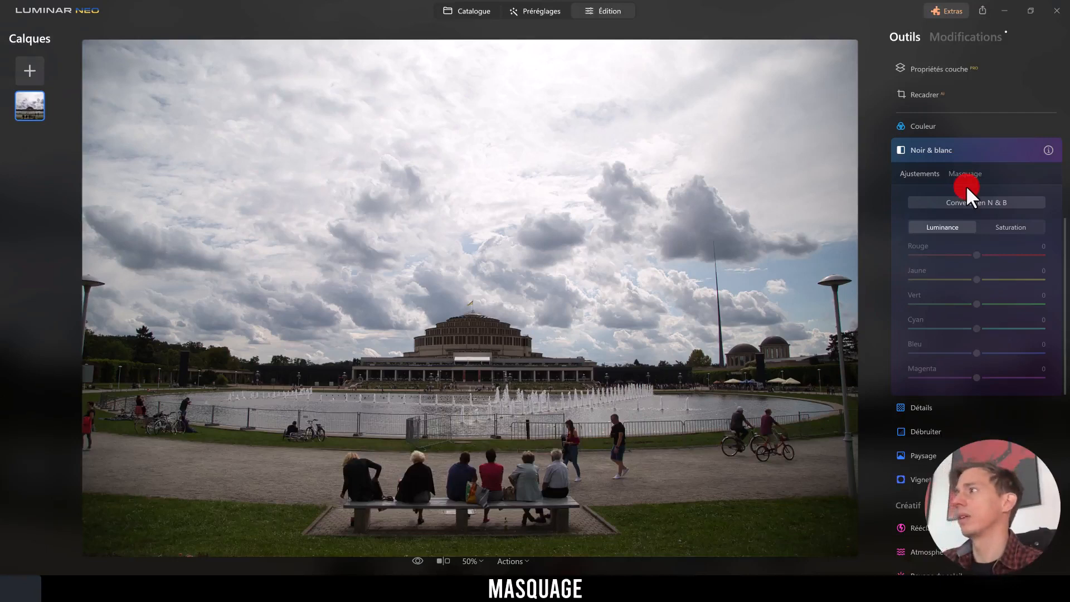
click(975, 202)
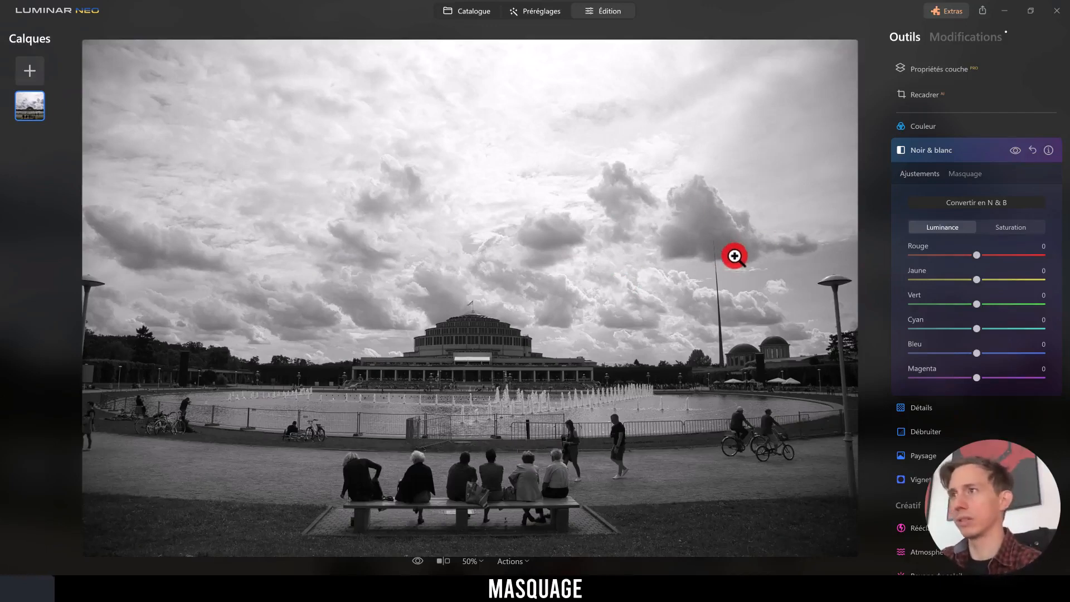
click(964, 173)
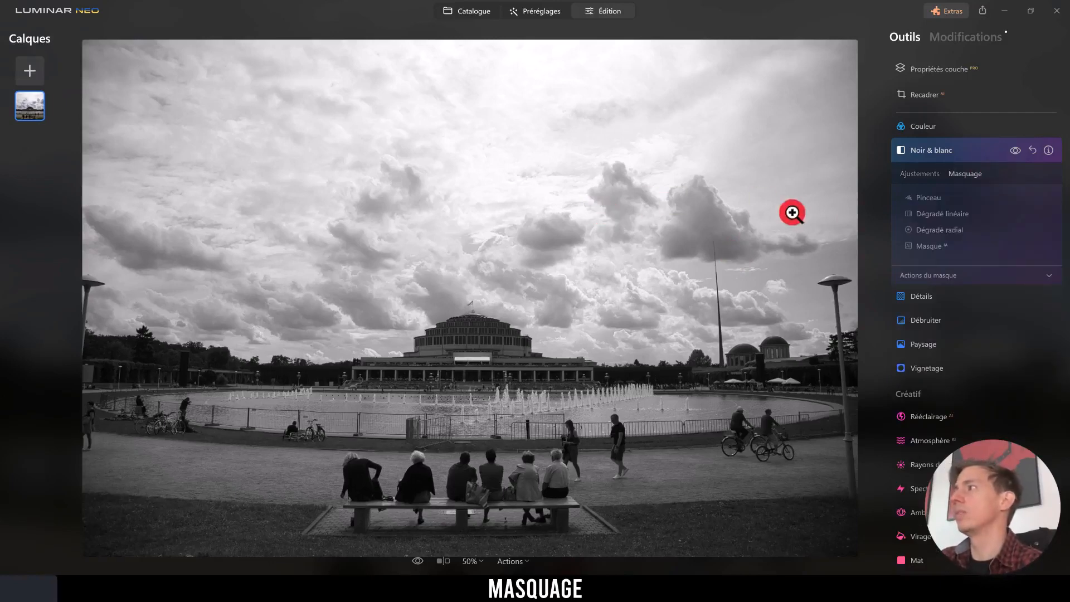
- Paint the black-and-white effect with the mask brush over the domed building and the lower part of the sky
click(903, 198)
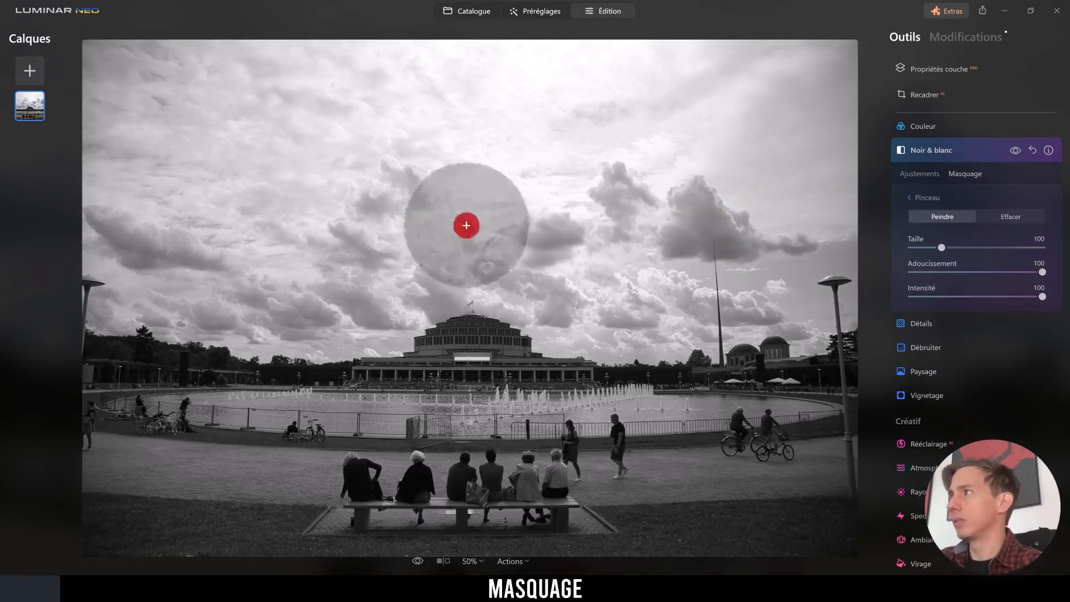
mouse_move(436, 212)
mouse_down()
mouse_move(487, 225)
mouse_move(501, 284)
mouse_move(436, 284)
mouse_move(436, 220)
mouse_move(396, 326)
mouse_move(452, 284)
mouse_move(565, 331)
mouse_move(555, 359)
mouse_up()
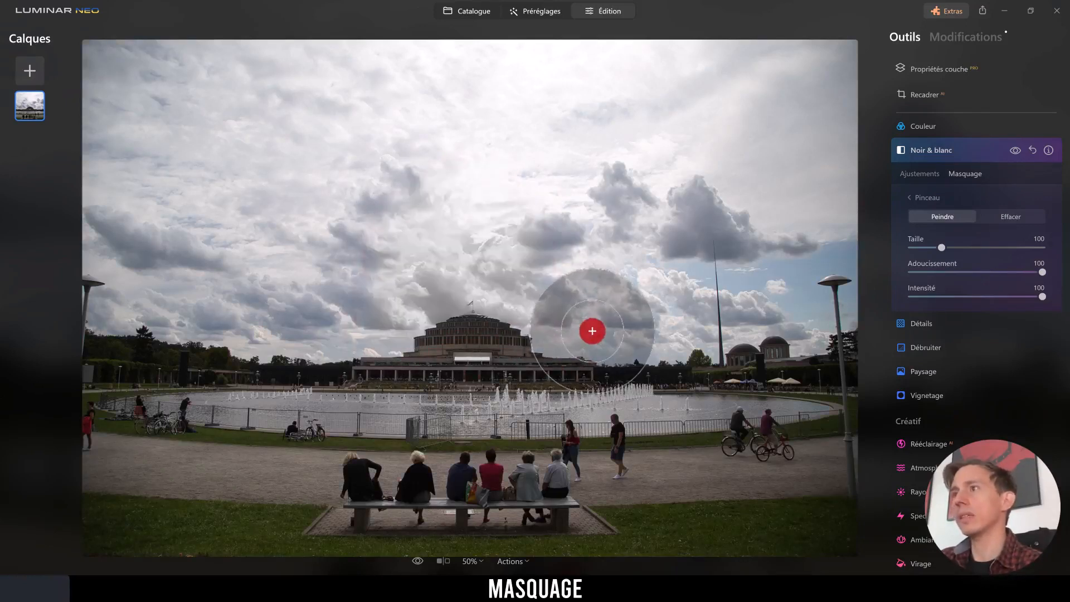
mouse_move(600, 332)
mouse_down()
mouse_move(861, 326)
mouse_move(578, 303)
mouse_move(514, 286)
mouse_move(798, 297)
mouse_move(839, 276)
mouse_move(553, 258)
mouse_move(421, 297)
mouse_move(352, 333)
mouse_move(213, 331)
mouse_move(138, 298)
mouse_move(69, 286)
mouse_move(168, 309)
mouse_move(313, 315)
mouse_move(292, 294)
mouse_move(85, 275)
mouse_move(199, 268)
mouse_move(372, 288)
mouse_move(125, 303)
mouse_move(156, 321)
mouse_move(262, 332)
mouse_move(434, 323)
mouse_up()
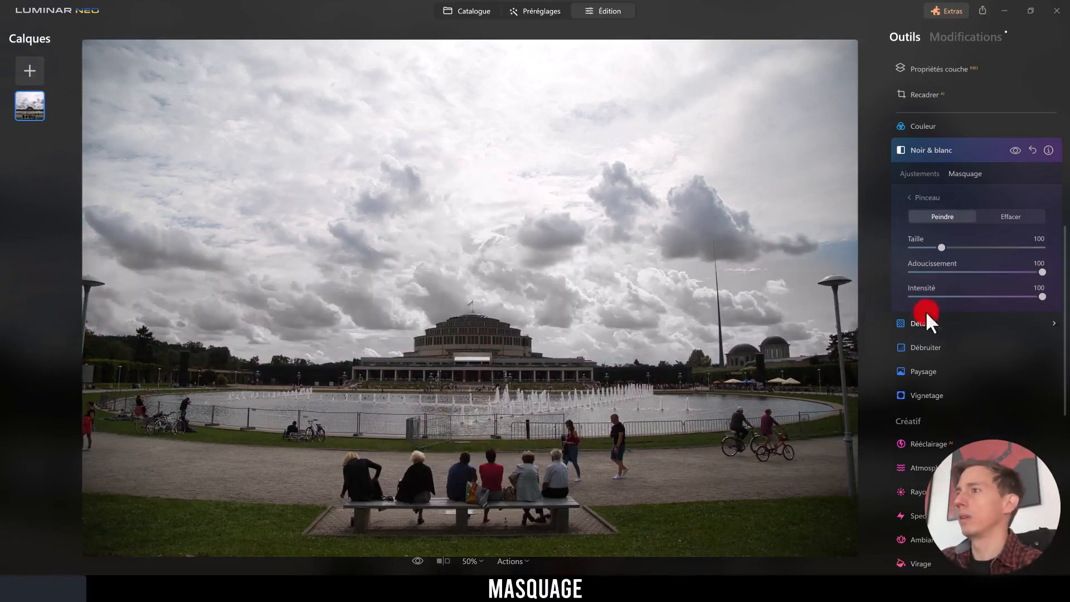
- Set the mask brush to size 172 with softness 100 and paint spots on the grass on both sides of the bench
mouse_move(944, 245)
mouse_down()
mouse_move(989, 252)
mouse_move(939, 258)
mouse_move(1035, 270)
mouse_move(910, 271)
mouse_up()
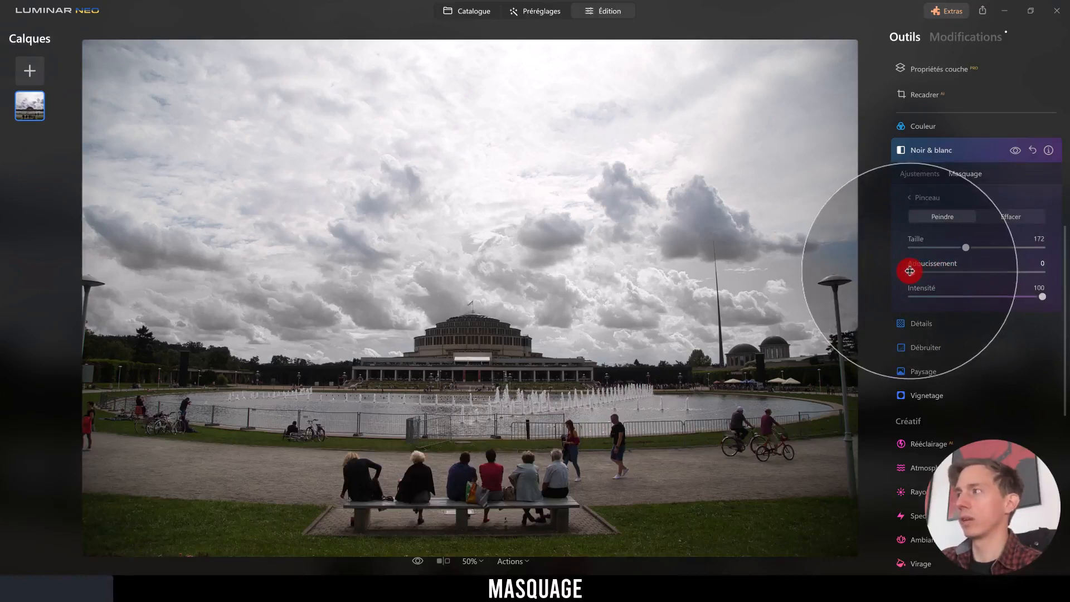
drag(910, 270, 1043, 272)
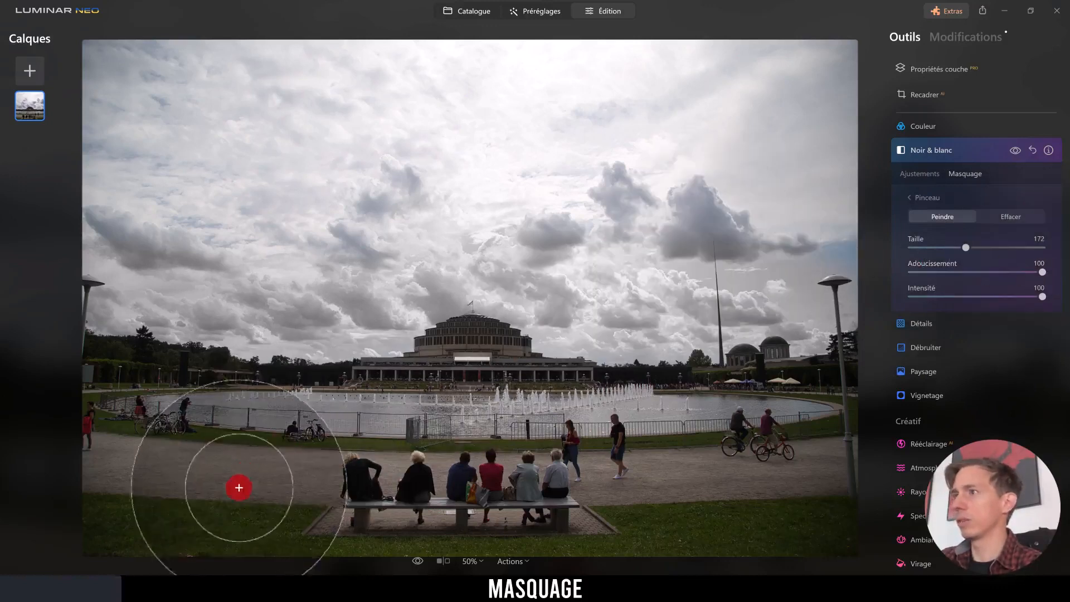
click(231, 513)
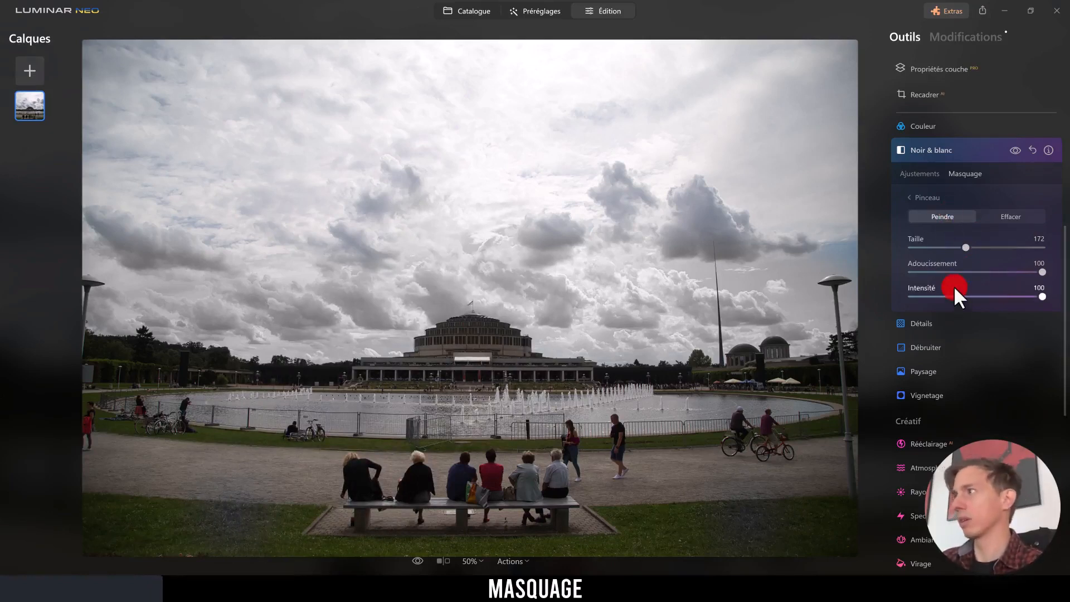
- Add a horizontal linear gradient to the black-and-white mask, spanning from the pond up to the upper sky
click(911, 198)
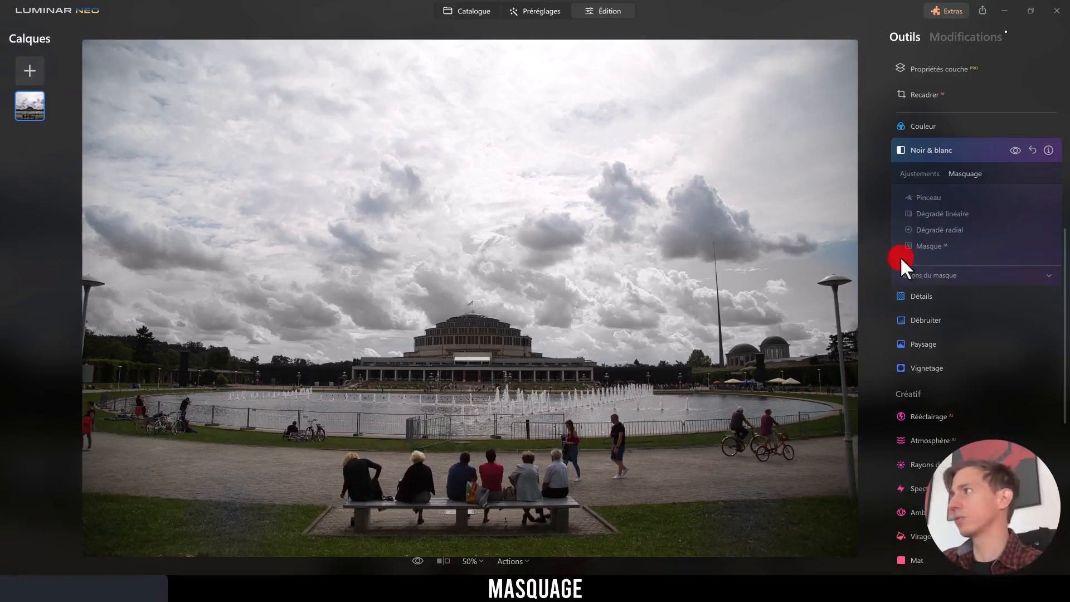
click(945, 212)
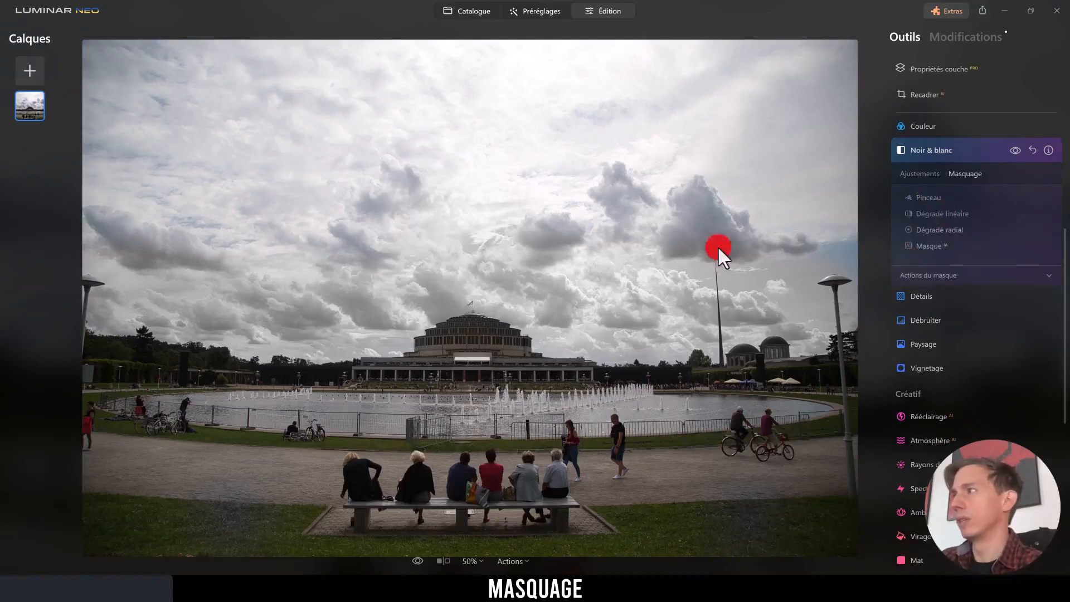
mouse_move(335, 418)
mouse_down()
mouse_move(347, 169)
mouse_move(334, 107)
mouse_up()
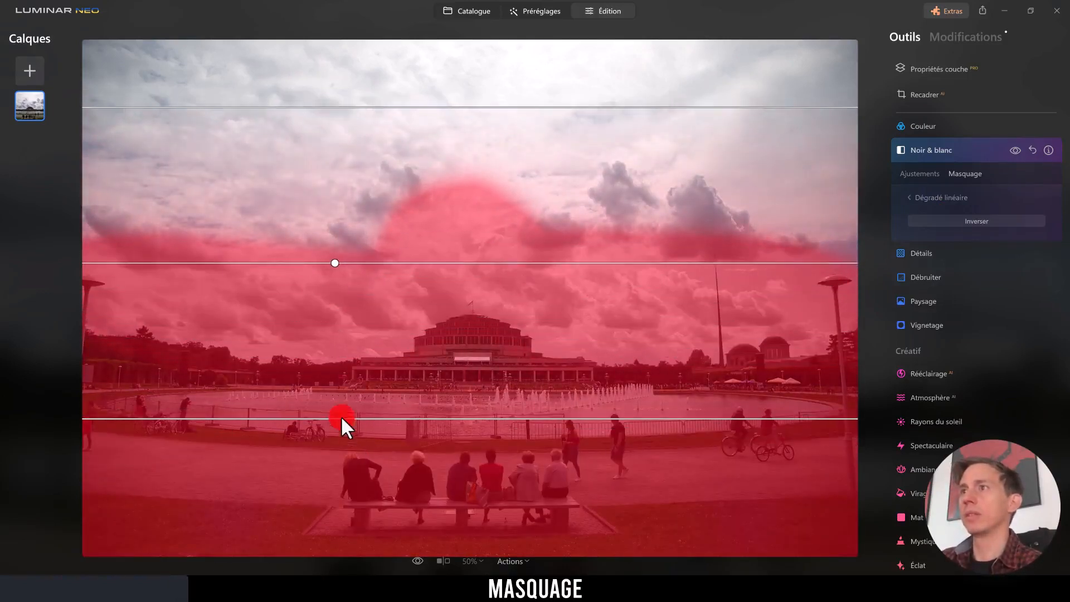
- Rotate the linear gradient so it masks the upper sky, level it, and extend its lower edge to the building's base
drag(332, 260, 359, 274)
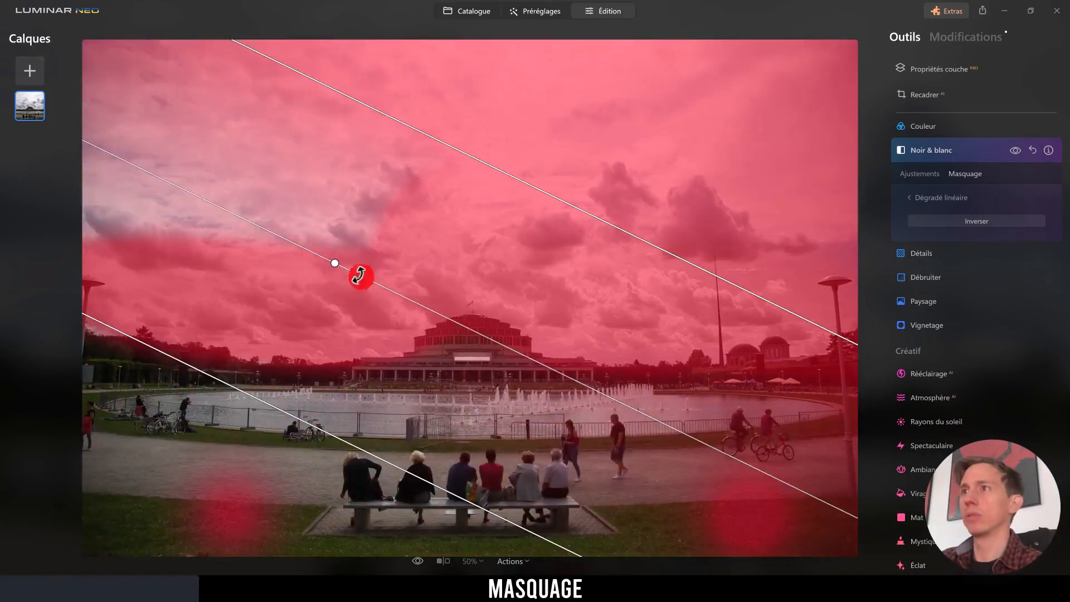
drag(293, 403, 440, 286)
drag(399, 206, 389, 178)
click(396, 241)
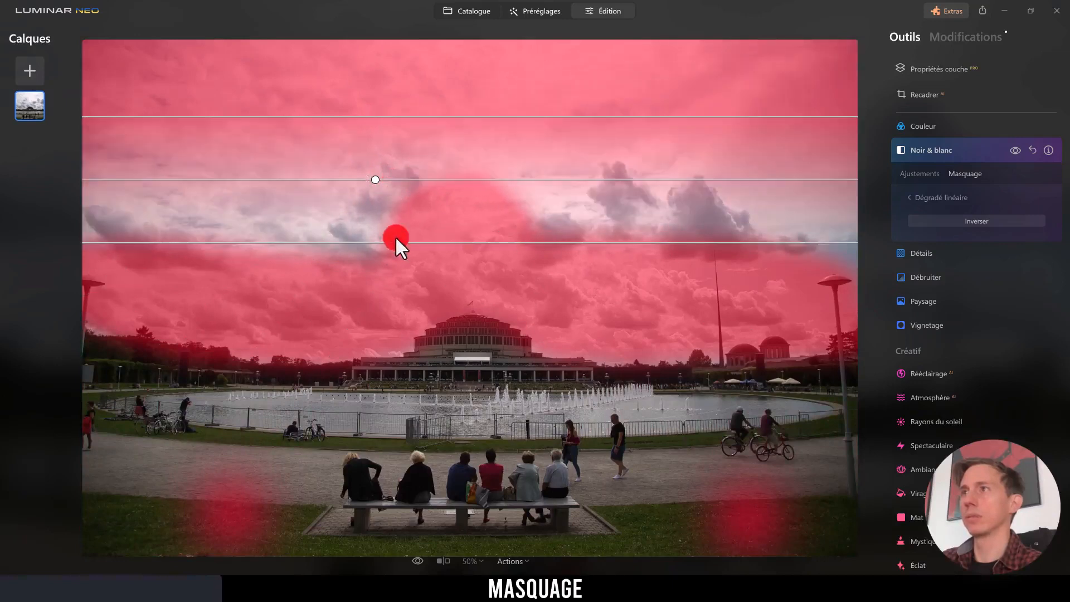
drag(396, 242, 412, 387)
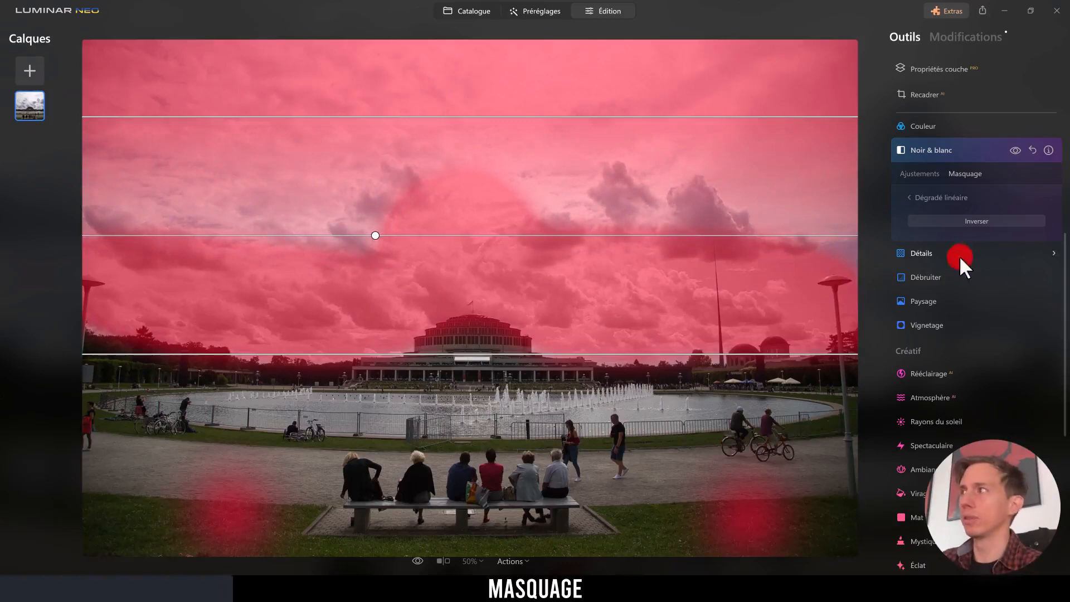
click(945, 199)
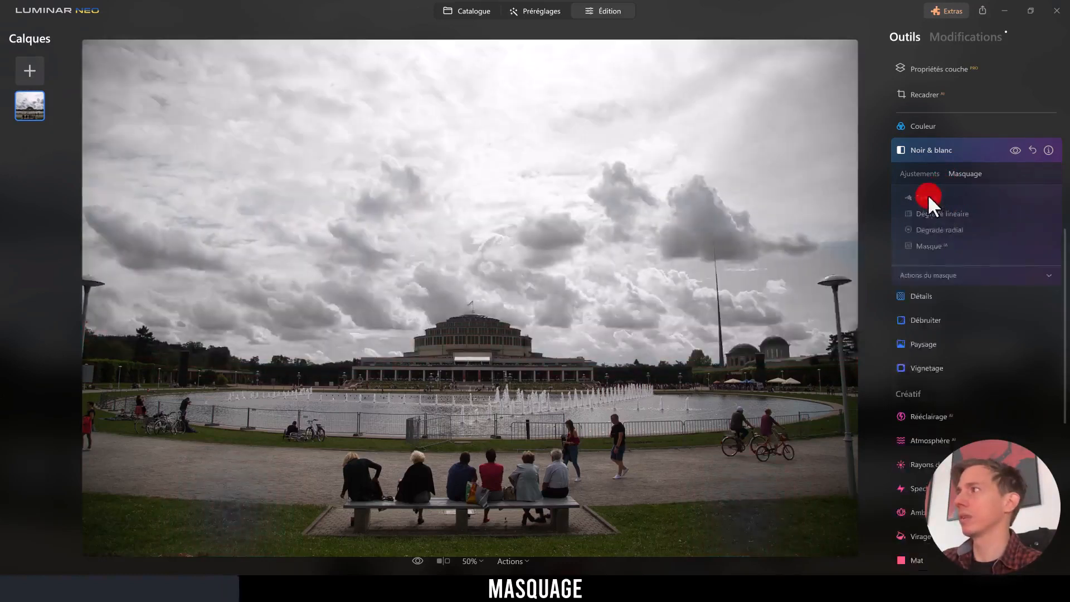
- Erase the mask with the brush from the grass spots, the building and the whole sky
click(927, 196)
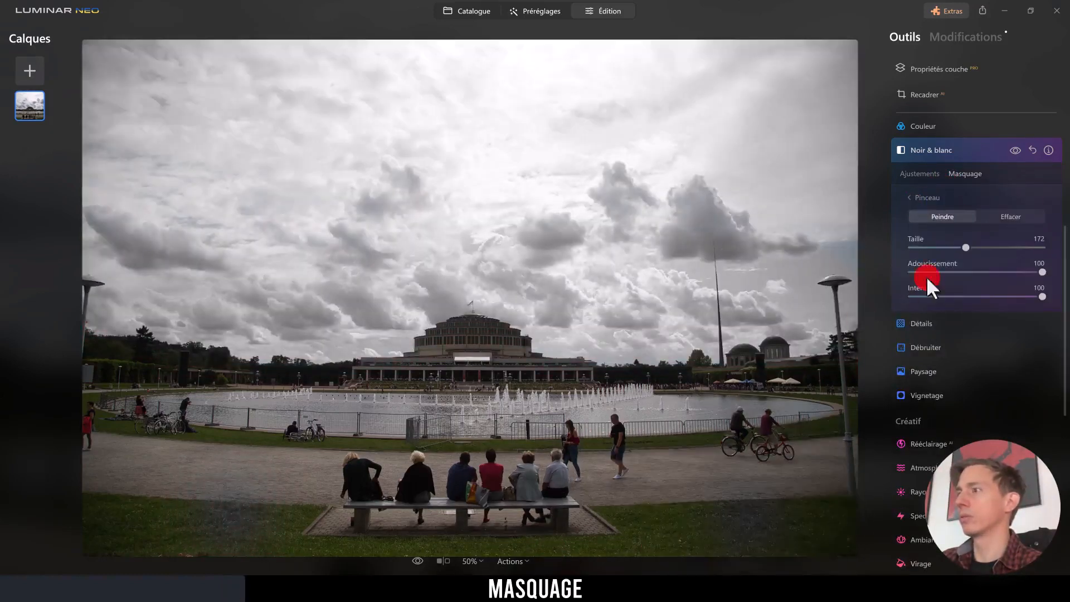
click(1008, 214)
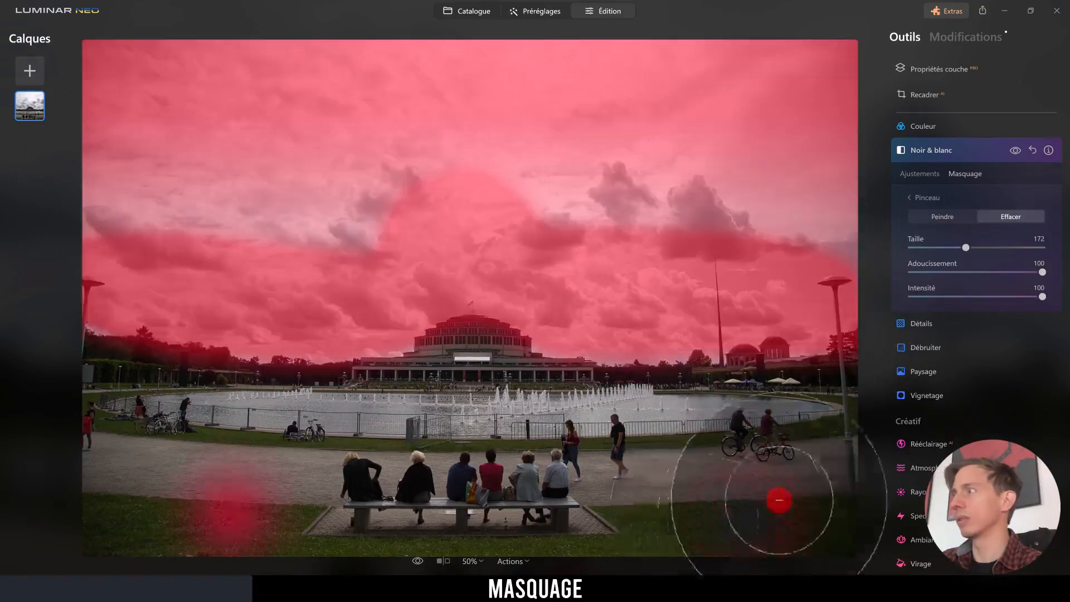
mouse_move(326, 524)
mouse_down()
mouse_move(197, 487)
mouse_move(366, 521)
mouse_move(283, 513)
mouse_up()
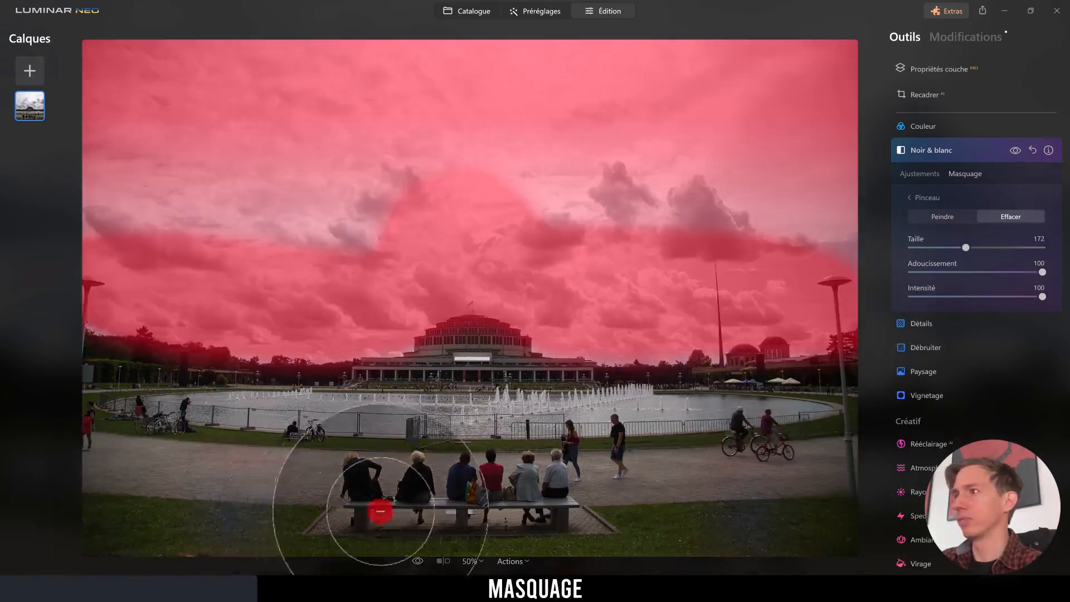
mouse_move(393, 361)
mouse_down()
mouse_move(244, 223)
mouse_move(141, 169)
mouse_move(189, 287)
mouse_move(135, 256)
mouse_move(561, 306)
mouse_move(855, 322)
mouse_move(258, 332)
mouse_move(81, 271)
mouse_move(847, 269)
mouse_move(593, 206)
mouse_move(523, 143)
mouse_move(171, 139)
mouse_move(786, 110)
mouse_move(100, 90)
mouse_move(783, 69)
mouse_move(782, 83)
mouse_move(864, 155)
mouse_move(217, 41)
mouse_move(78, 282)
mouse_move(128, 258)
mouse_move(146, 83)
mouse_up()
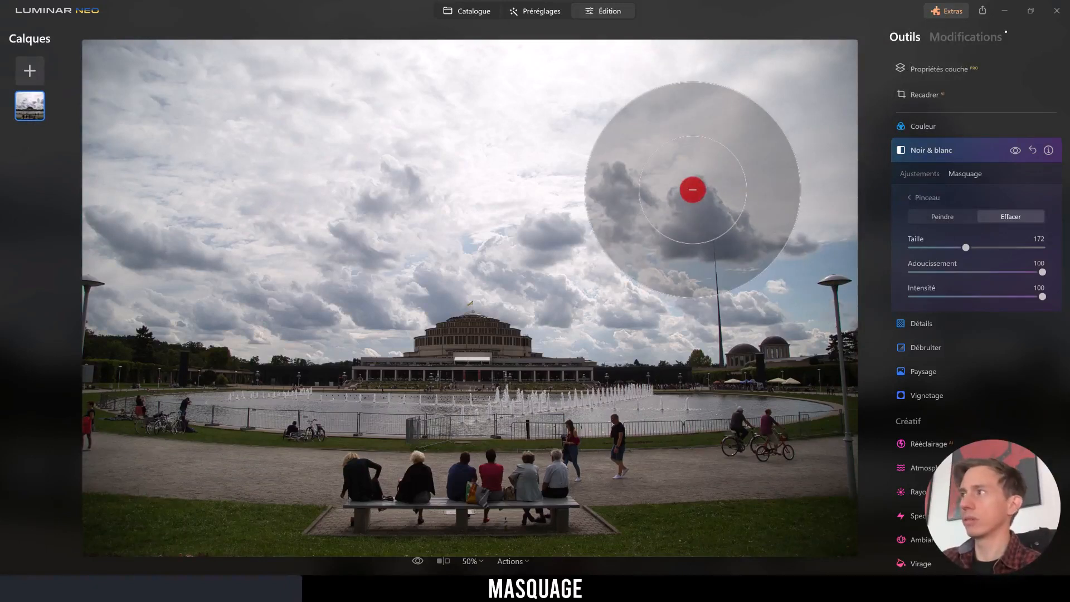
- Add a radial gradient to the mask and move it over the domed building, keeping its centre in colour
click(957, 202)
click(954, 229)
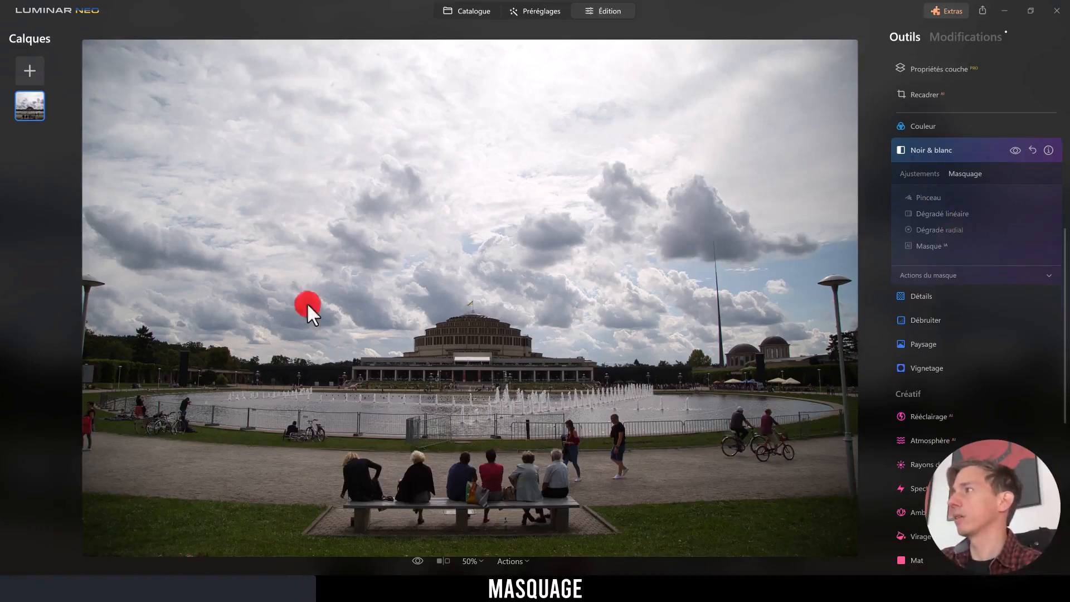
drag(202, 293, 235, 357)
mouse_move(207, 317)
mouse_down()
mouse_move(393, 392)
mouse_move(473, 374)
mouse_up()
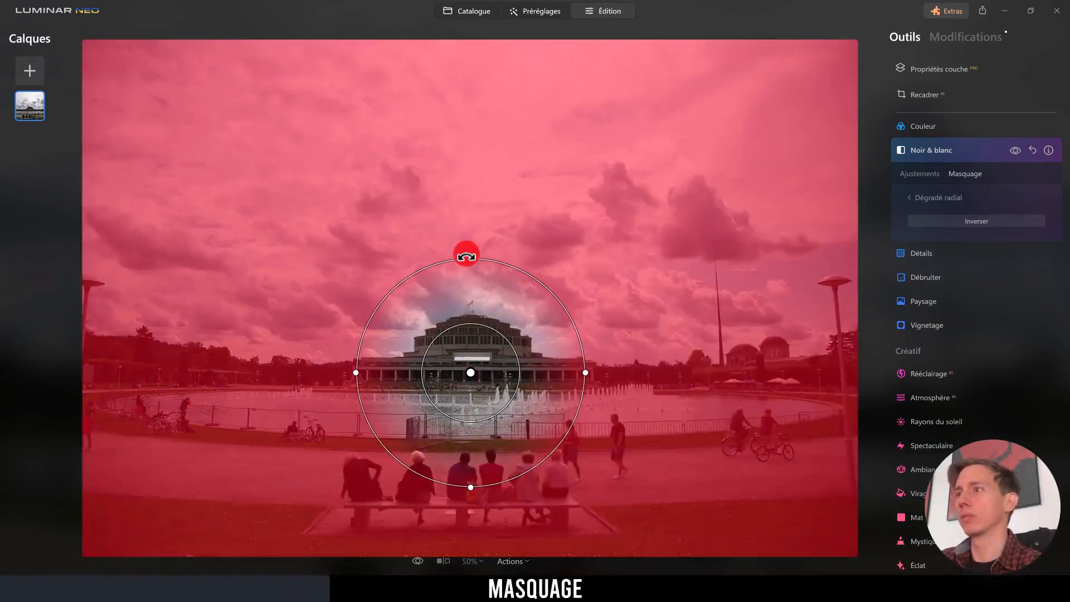
- Flatten the radial gradient into a wide ellipse and centre it on the domed building
drag(471, 261, 468, 310)
drag(470, 365, 469, 359)
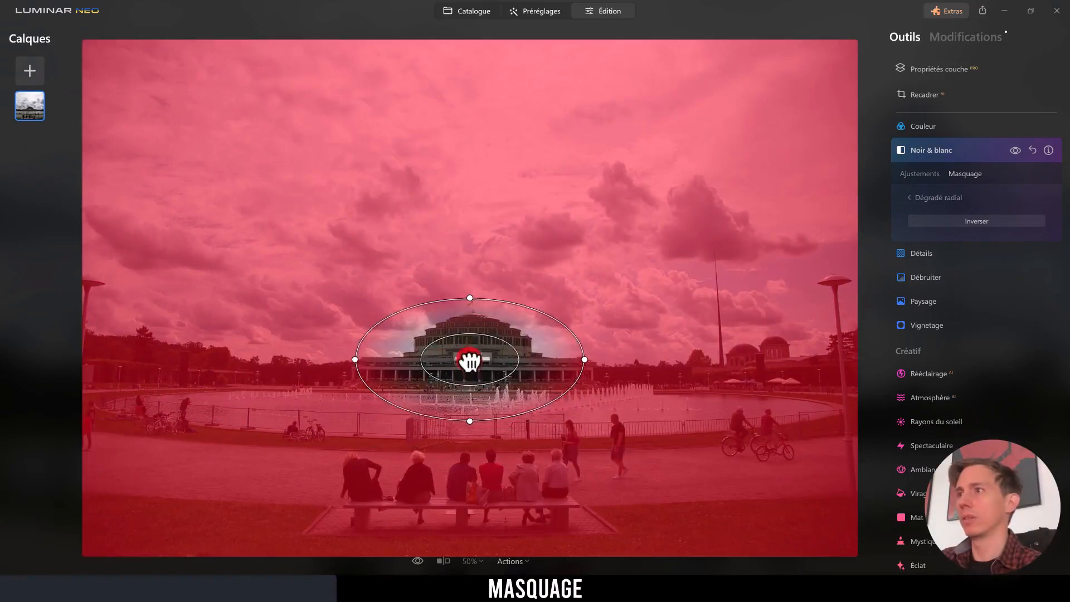
click(913, 196)
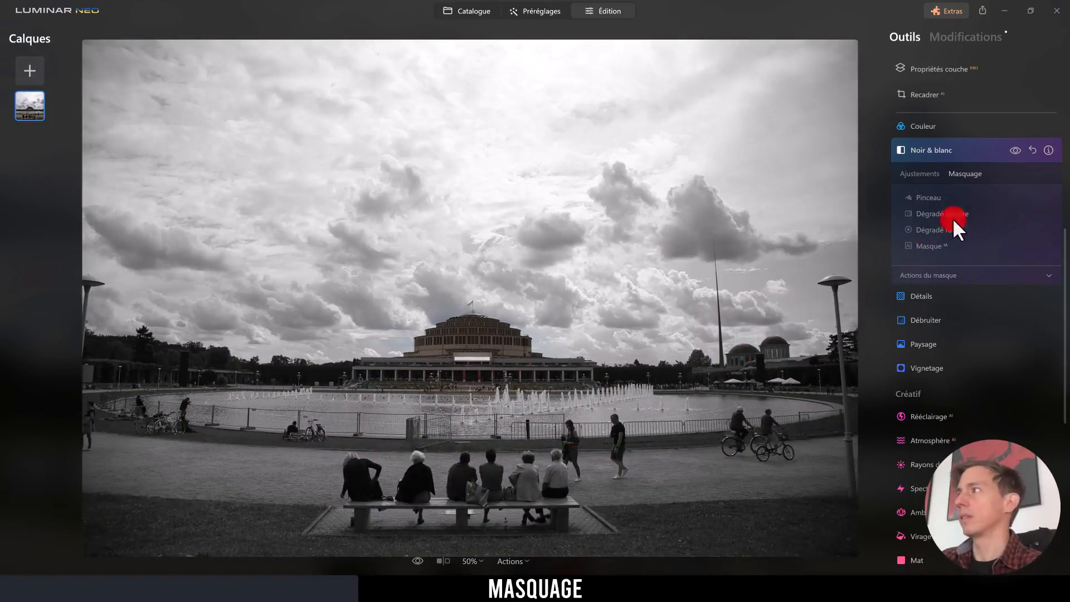
- Erase the black-and-white effect with the mask brush from the people sitting on the bench and the grass below them
click(928, 197)
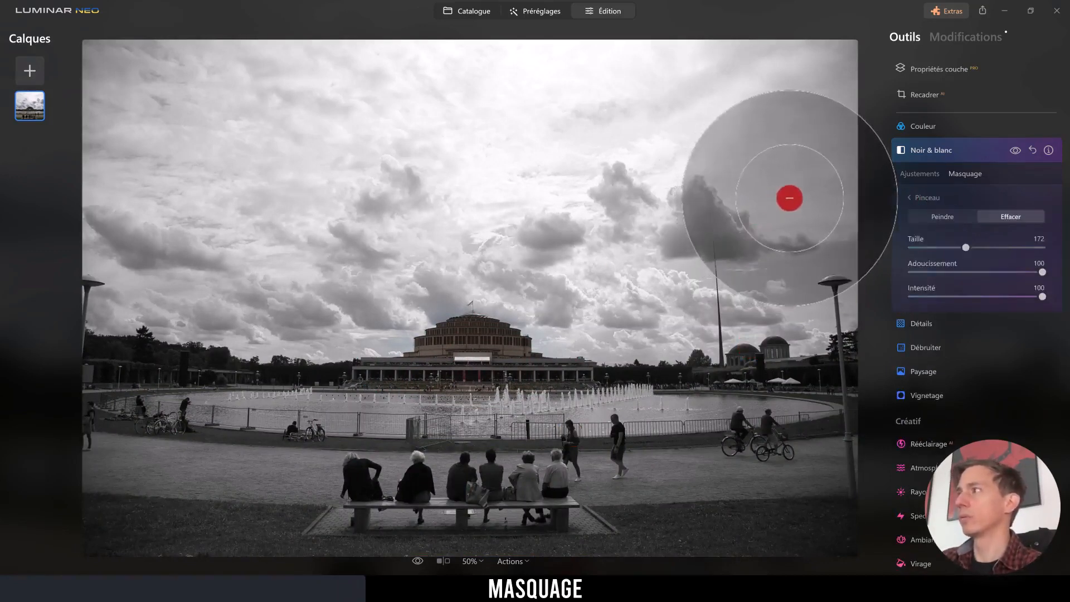
mouse_move(474, 351)
mouse_down()
mouse_move(494, 437)
mouse_move(375, 485)
mouse_move(501, 498)
mouse_move(408, 487)
mouse_move(444, 486)
mouse_up()
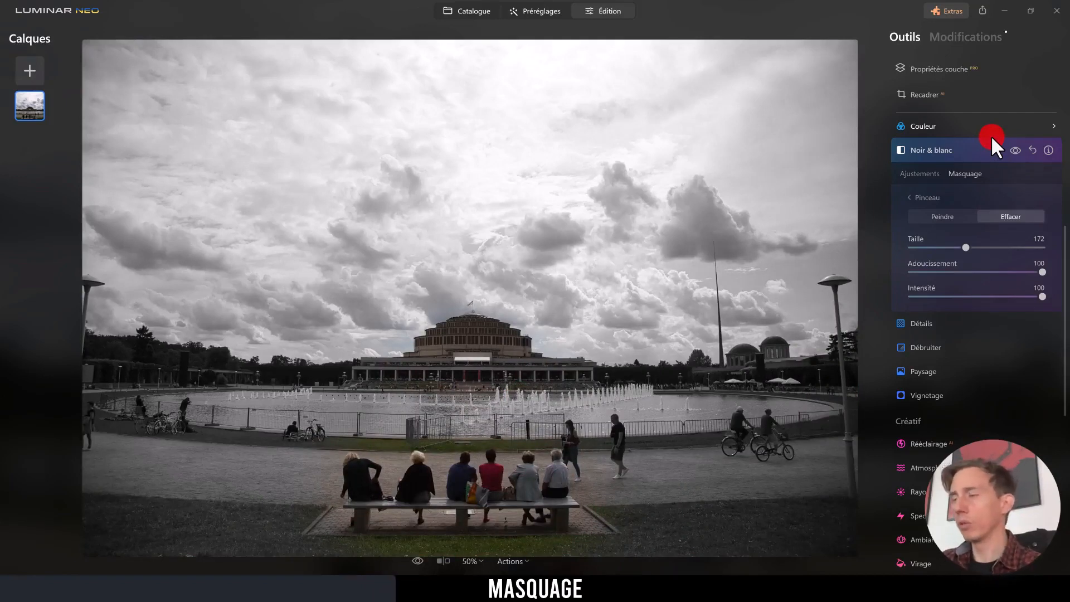
click(940, 197)
click(943, 216)
click(946, 230)
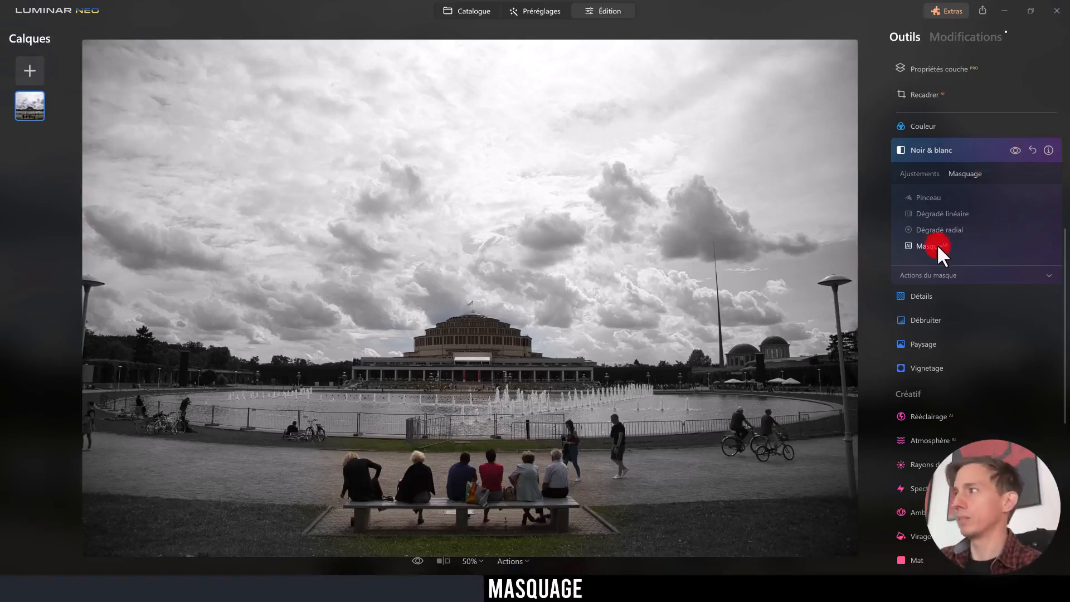
- Clear the whole black-and-white mask using the mask actions
click(1048, 274)
click(965, 290)
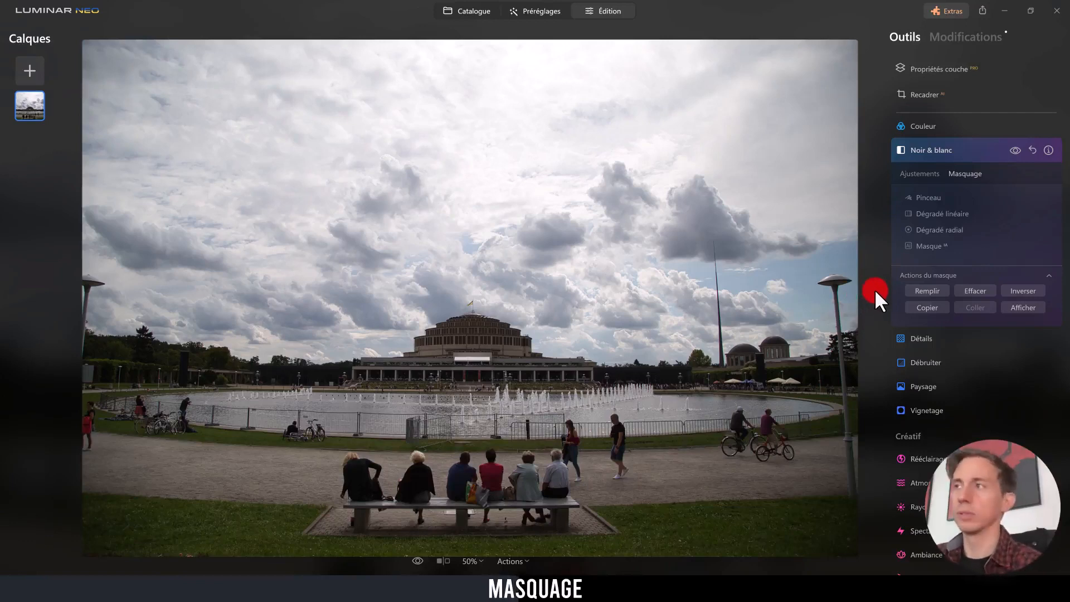
- Fill the mask over the entire photo and clear it again
click(902, 291)
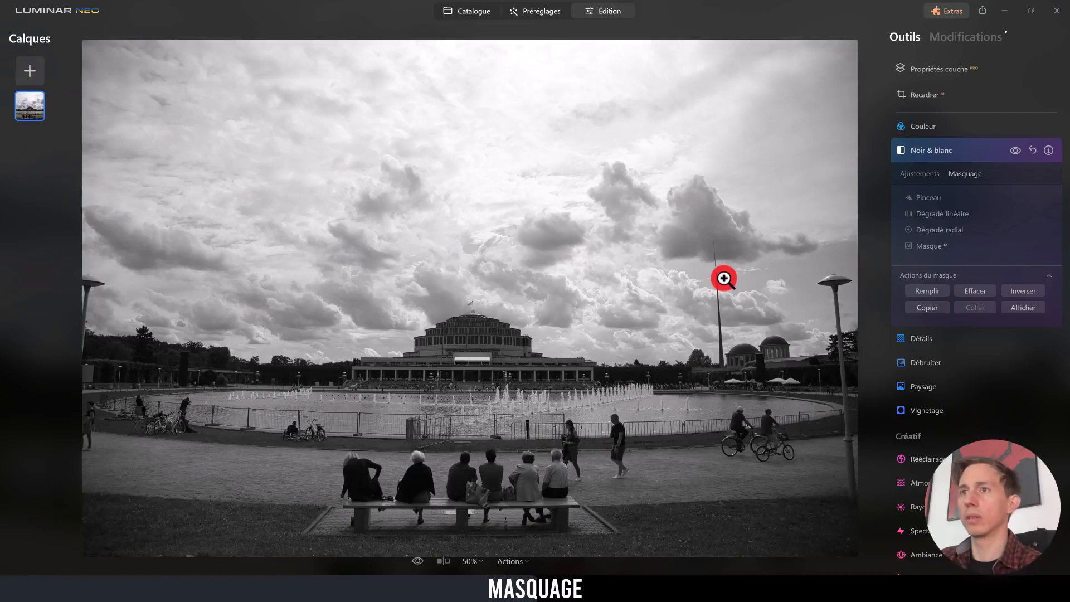
click(976, 292)
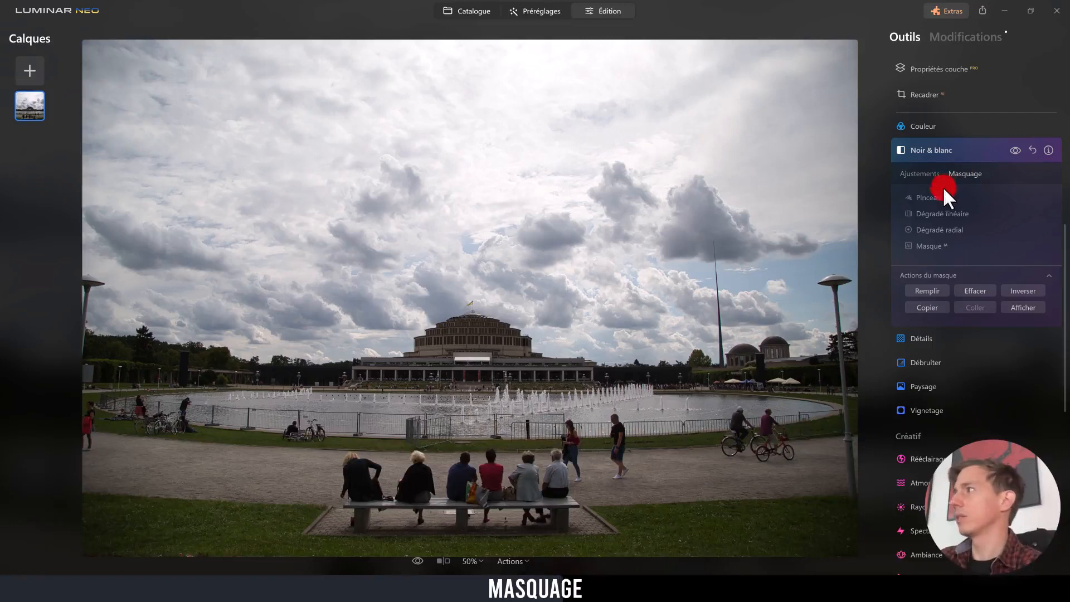
- Mask the sky with a linear gradient that fades out between the clouds and the fountain basin
click(943, 214)
drag(490, 284, 466, 390)
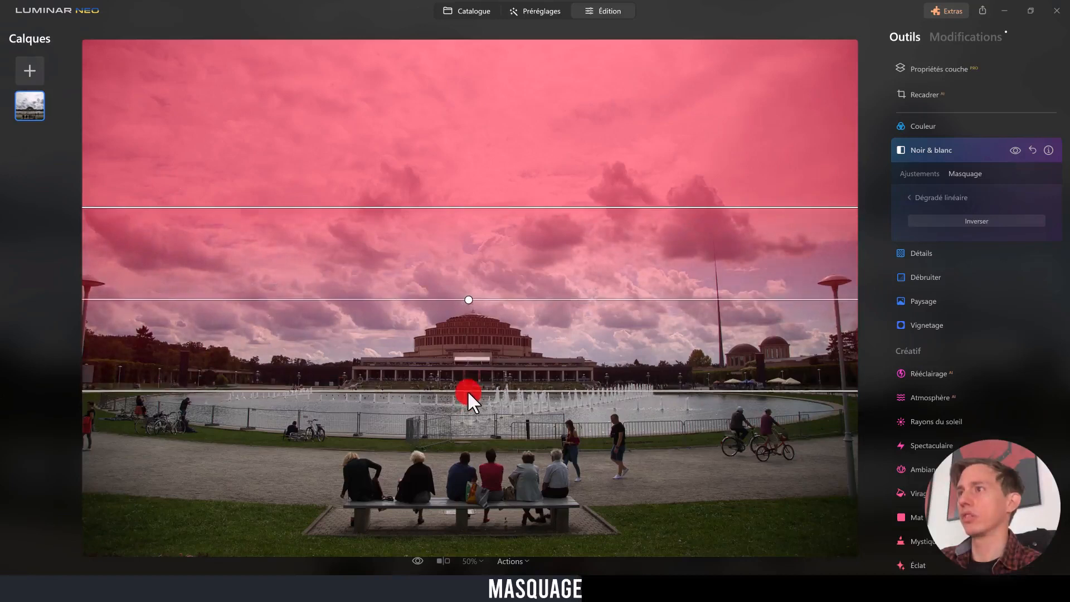
click(636, 292)
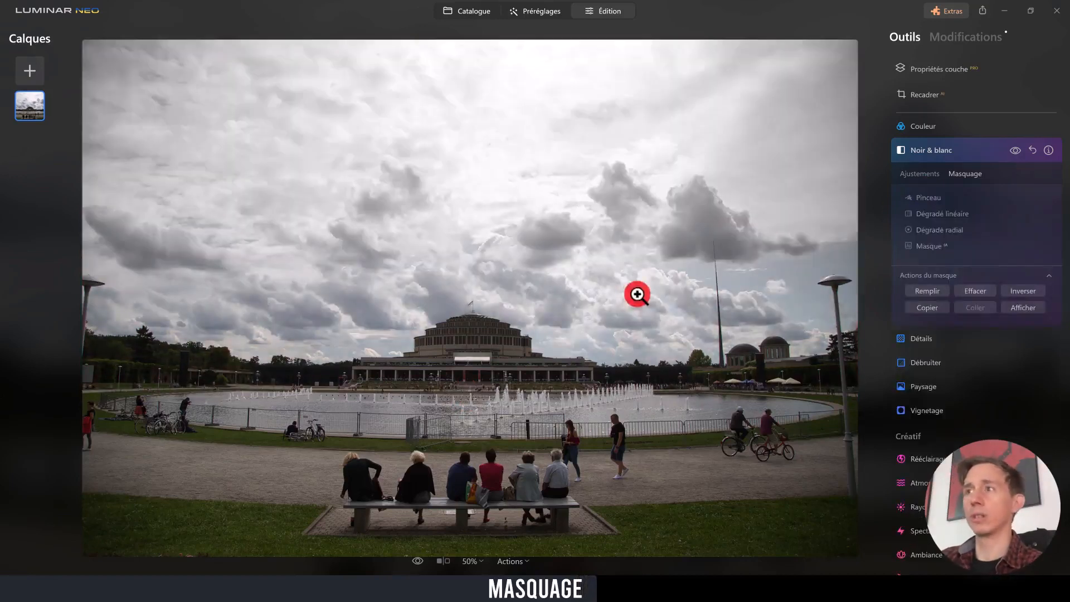
- Invert the linear gradient mask and clear it
click(1022, 292)
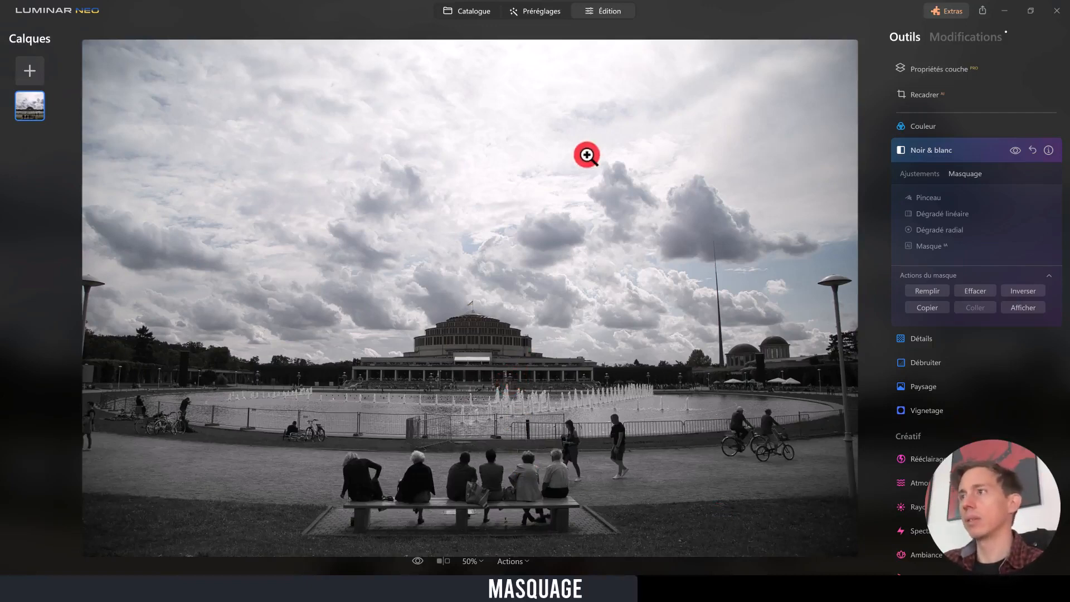
click(959, 292)
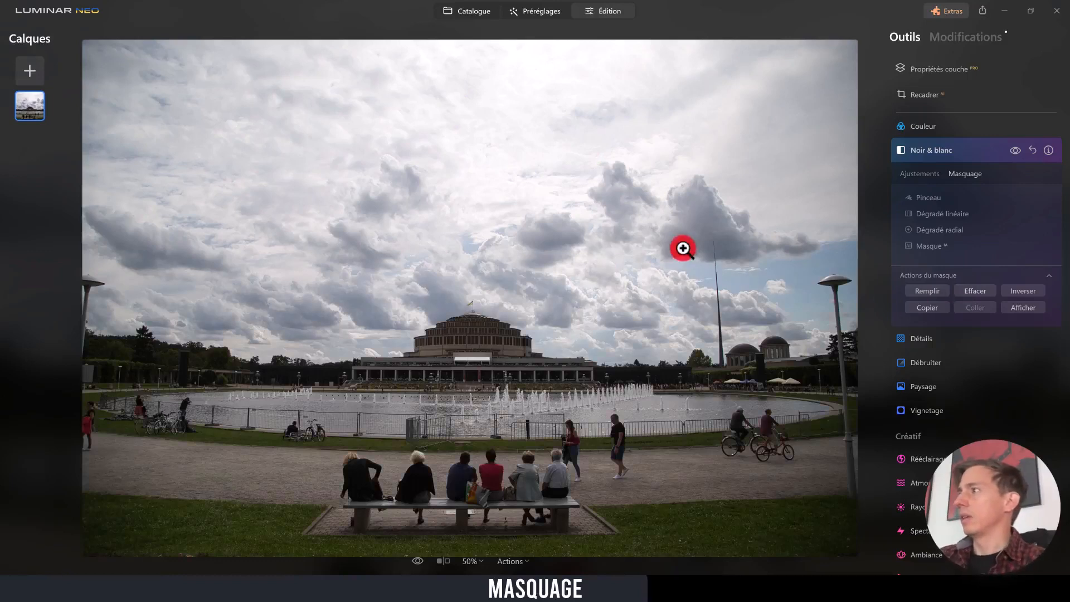
- Restrict the black-and-white effect to the sky using the AI mask's Ciel category
click(936, 246)
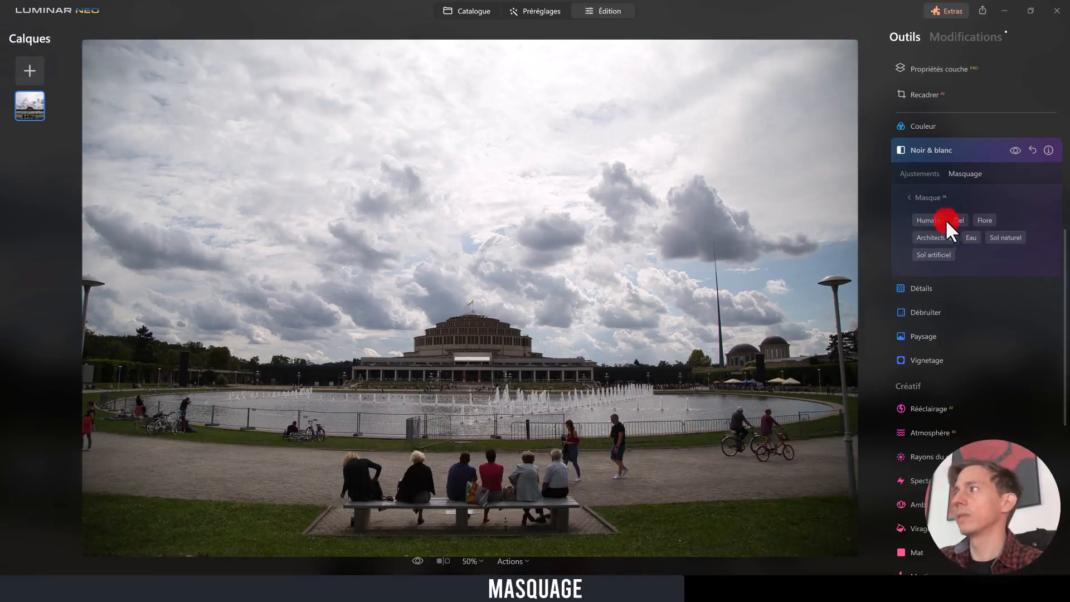
click(509, 245)
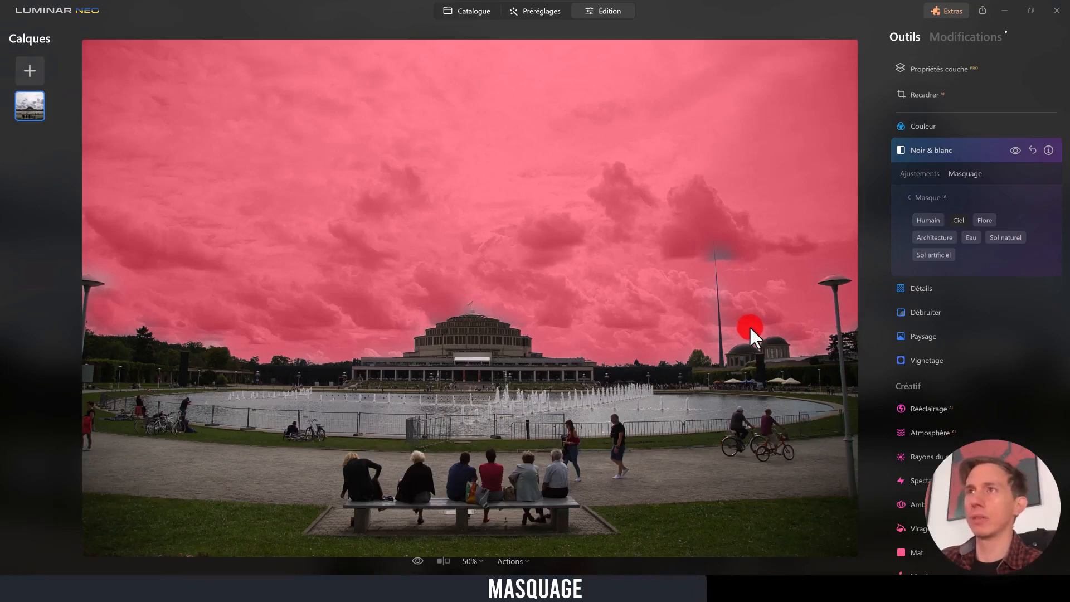
click(911, 198)
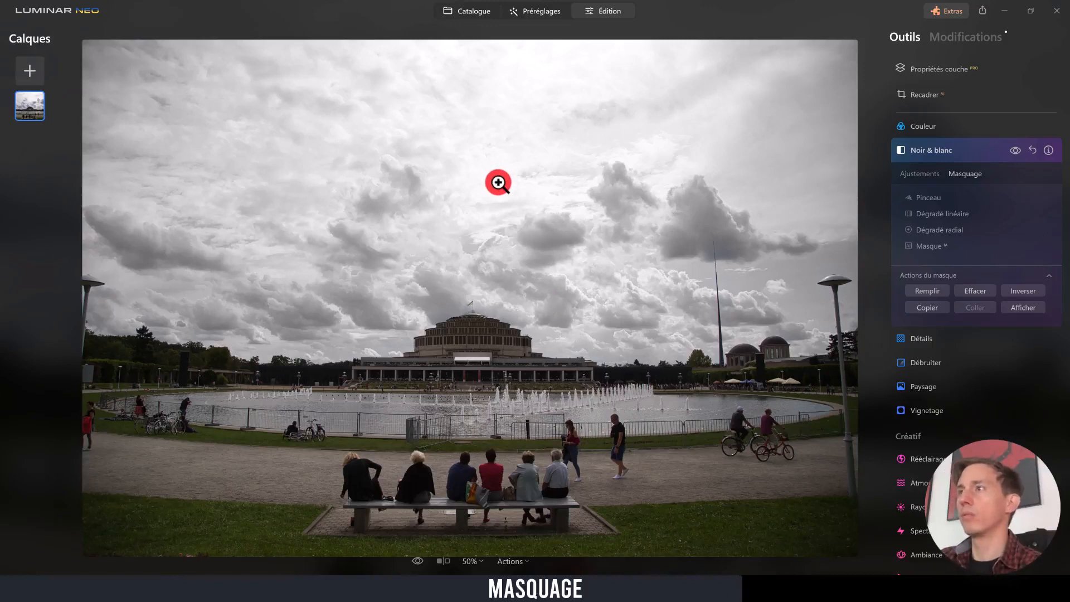
- Find the photo of the woman leaning on the green car in the catalogue's SOURCE folder and open it for editing
click(467, 11)
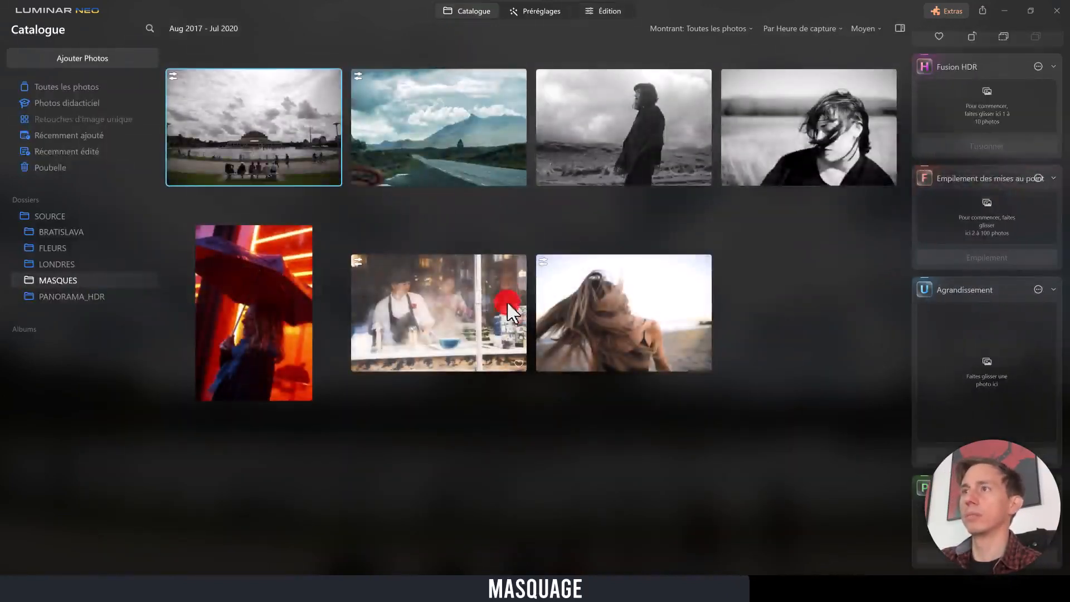
click(44, 217)
scroll(462, 432, down, 10)
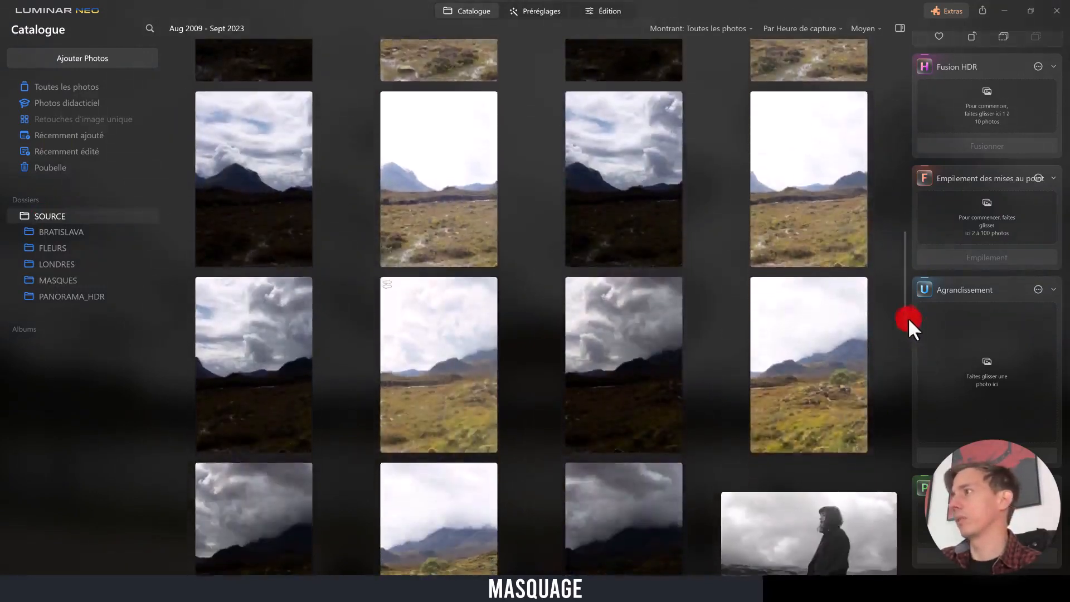
drag(908, 317, 208, 526)
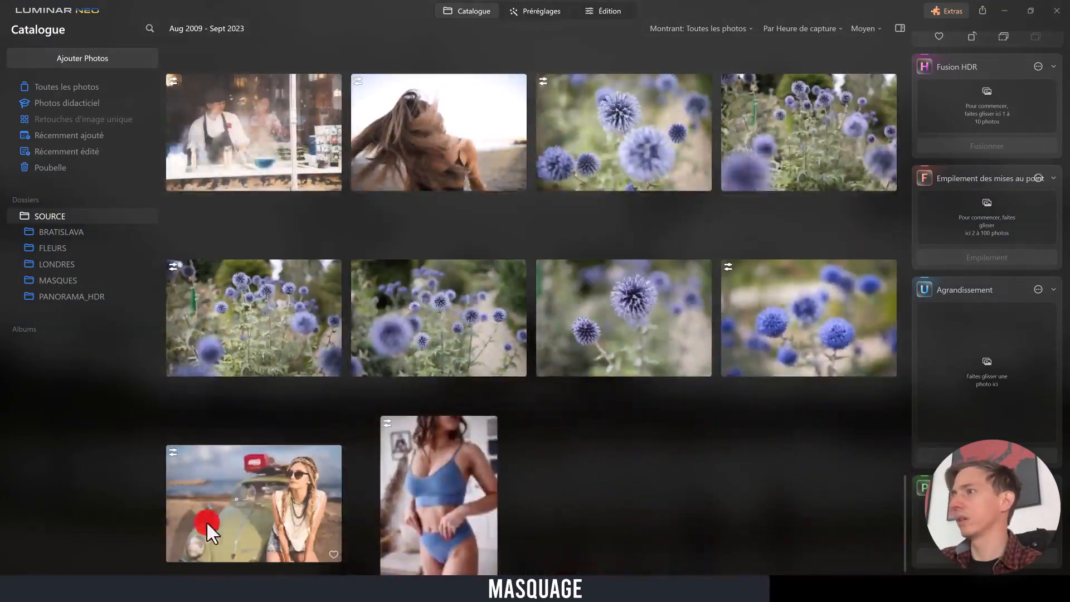
scroll(357, 487, down, 1)
scroll(334, 496, up, 1)
click(286, 513)
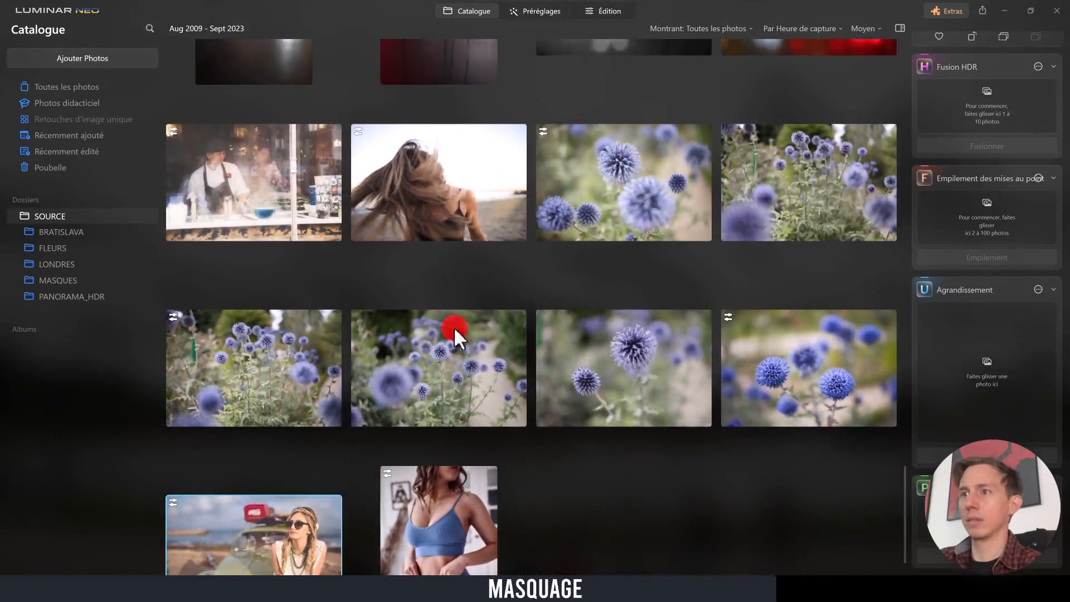
click(607, 13)
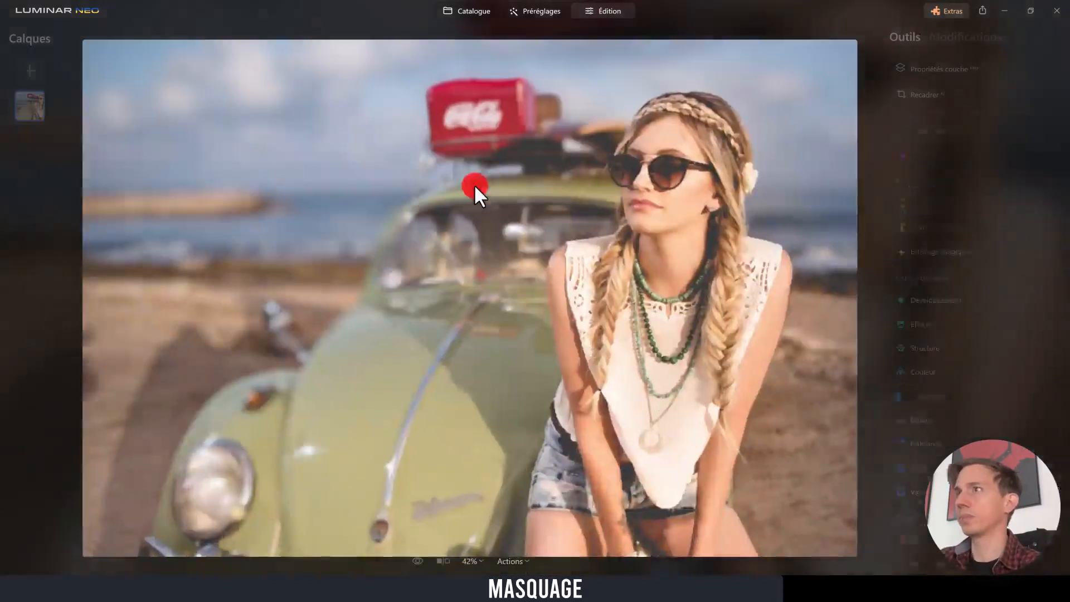
- Create an AI mask of the Humain category for the Noir & blanc tool on the car photo
scroll(947, 390, down, 4)
scroll(954, 278, up, 4)
click(941, 220)
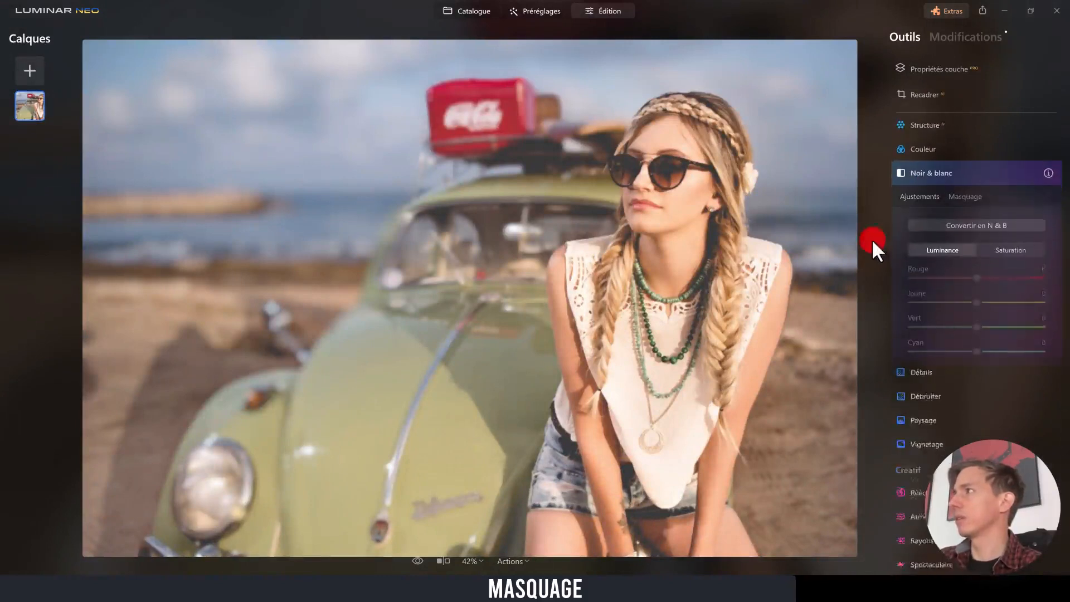
click(967, 173)
click(947, 219)
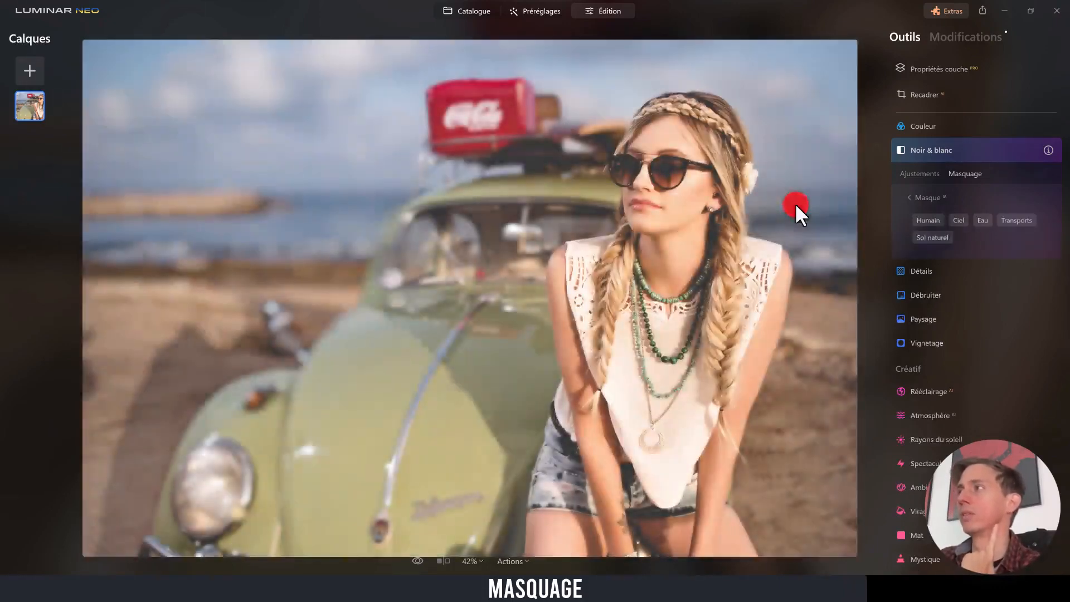
click(936, 219)
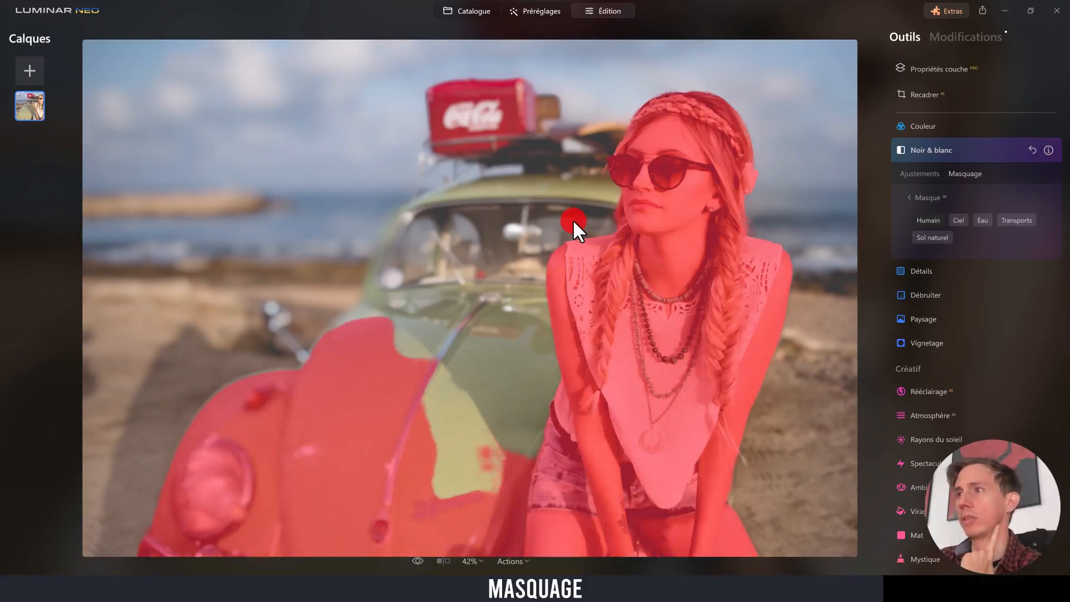
click(912, 198)
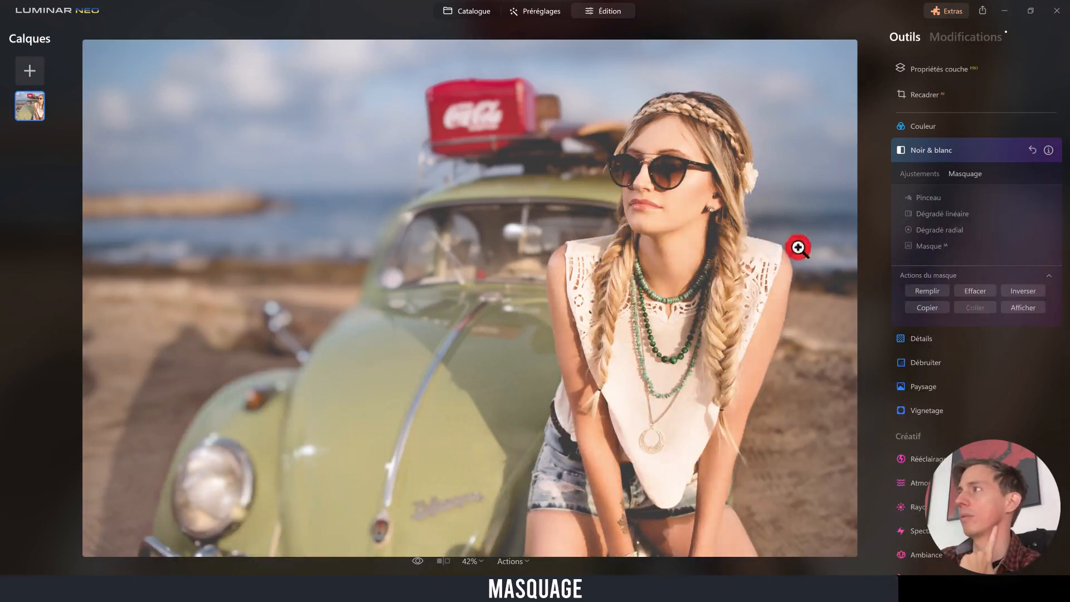
- Erase the mask from the green car with the mask brush, reducing the brush size to 54 for the area near the woman
click(933, 199)
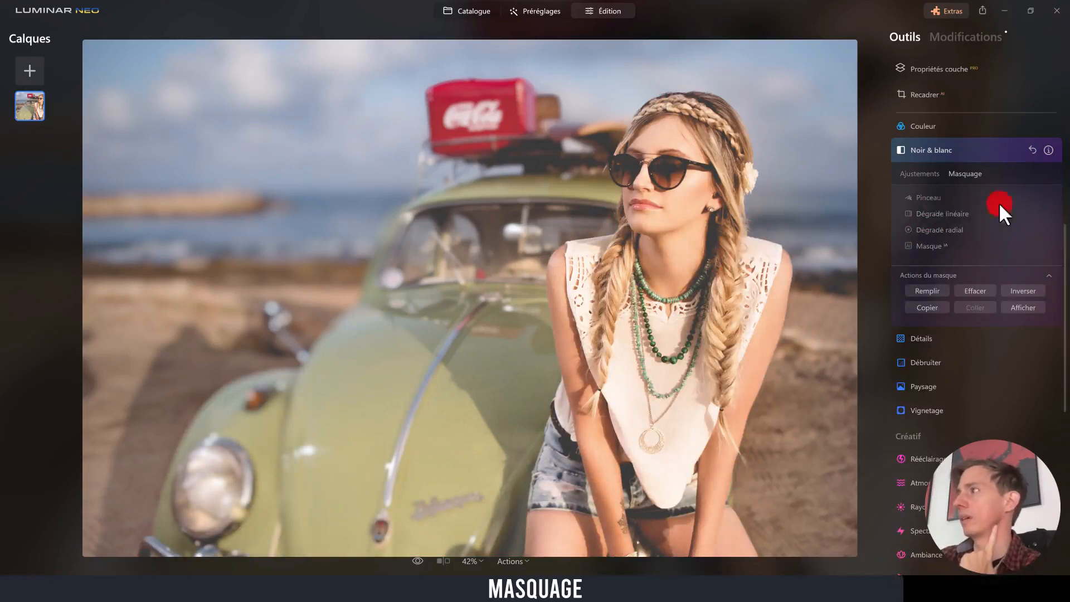
click(1012, 216)
mouse_move(367, 420)
mouse_down()
mouse_move(324, 366)
mouse_move(323, 346)
mouse_move(385, 309)
mouse_move(398, 335)
mouse_move(395, 514)
mouse_move(371, 562)
mouse_move(328, 511)
mouse_move(278, 531)
mouse_move(234, 410)
mouse_move(199, 444)
mouse_move(164, 543)
mouse_move(364, 521)
mouse_move(409, 555)
mouse_move(425, 483)
mouse_up()
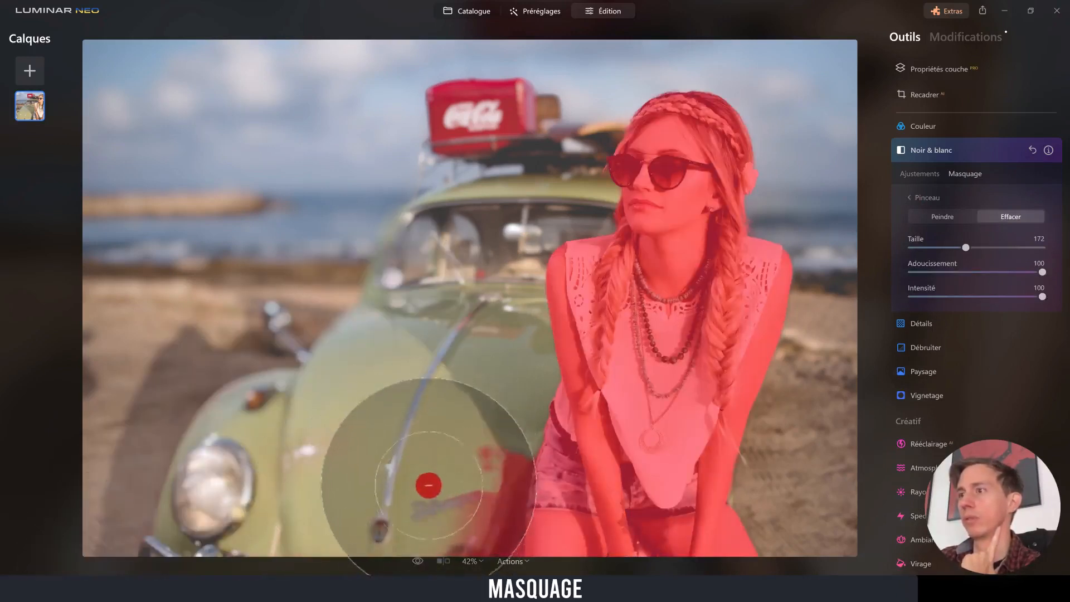
drag(965, 247, 927, 248)
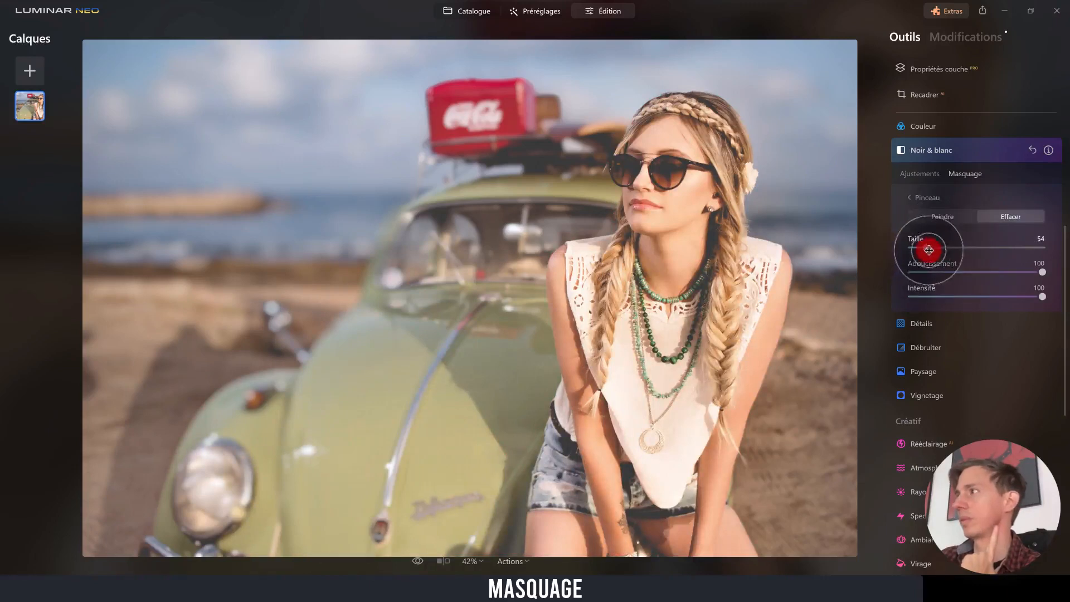
mouse_move(468, 411)
mouse_down()
mouse_move(481, 478)
mouse_move(487, 419)
mouse_move(488, 515)
mouse_move(518, 445)
mouse_move(499, 560)
mouse_move(503, 489)
mouse_move(510, 451)
mouse_move(503, 553)
mouse_move(520, 438)
mouse_move(498, 550)
mouse_move(471, 555)
mouse_up()
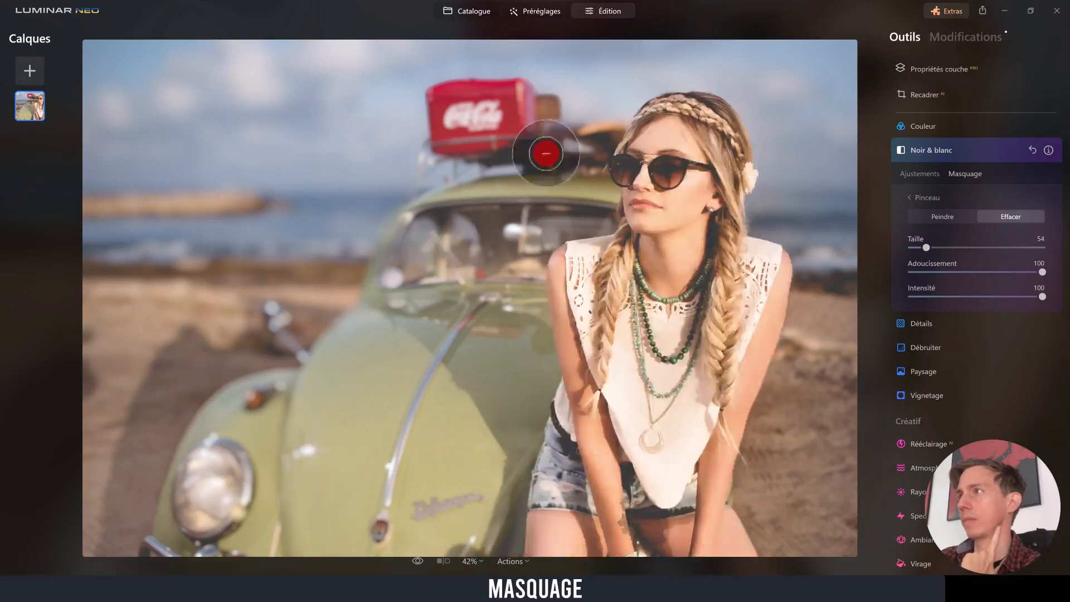
- Convert the masked woman to black and white, and invert the mask to apply the effect to the background instead
click(922, 173)
click(958, 195)
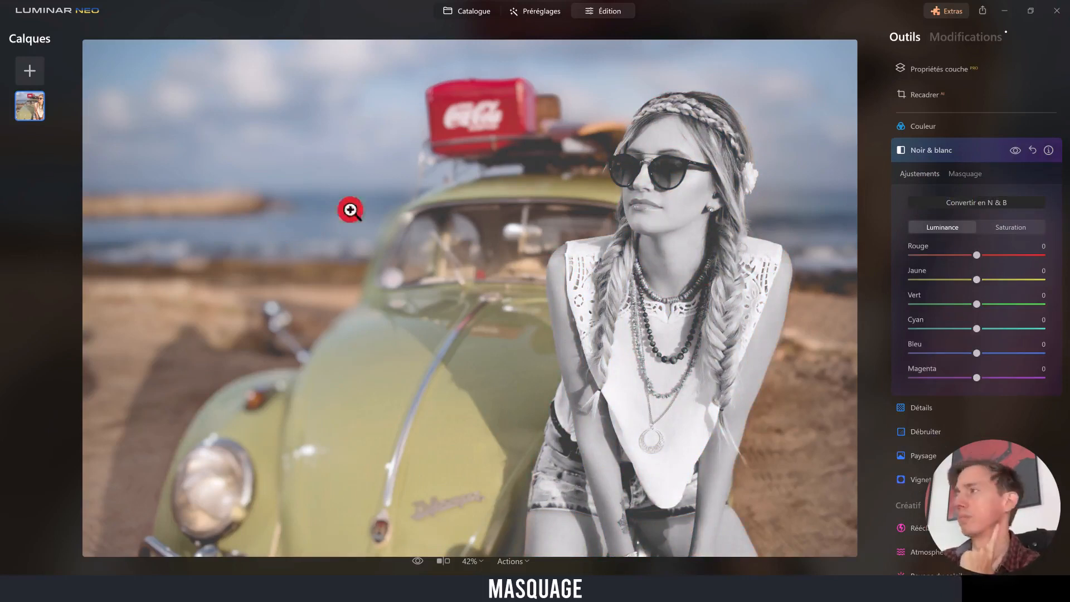
click(954, 175)
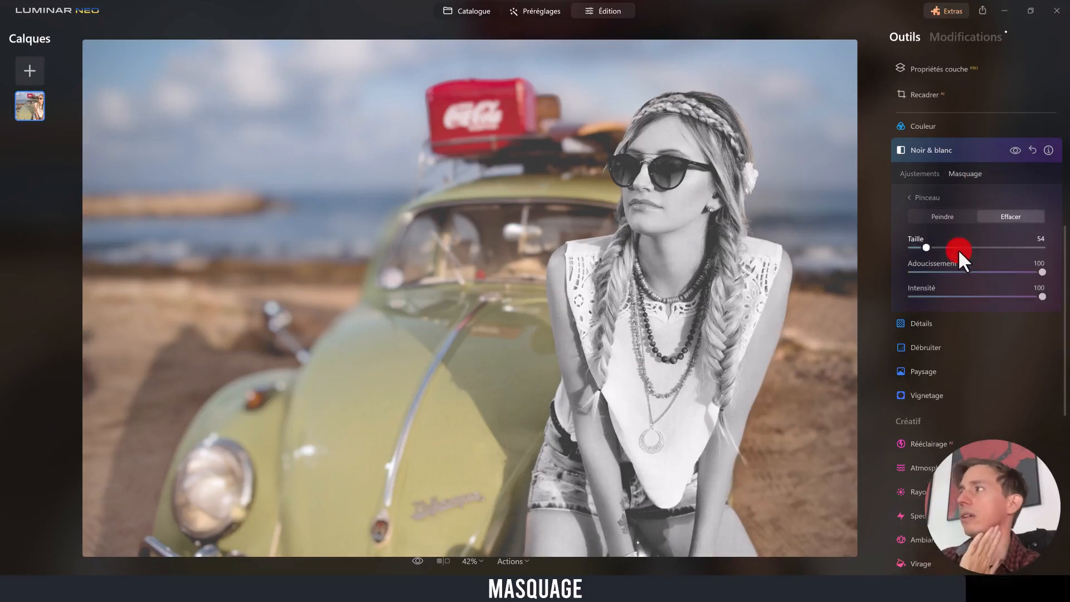
click(927, 198)
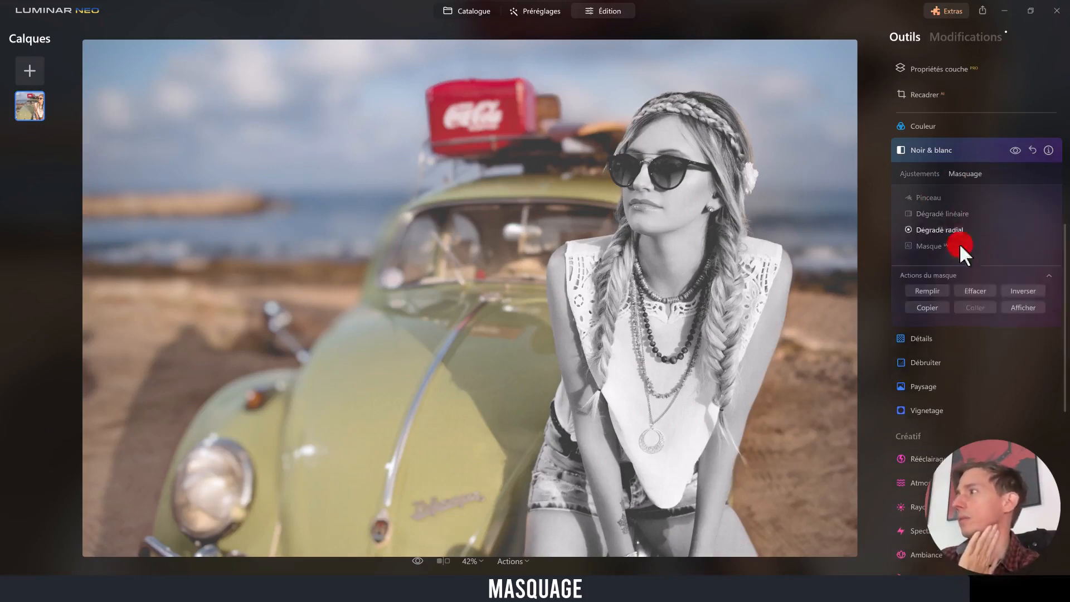
click(1022, 291)
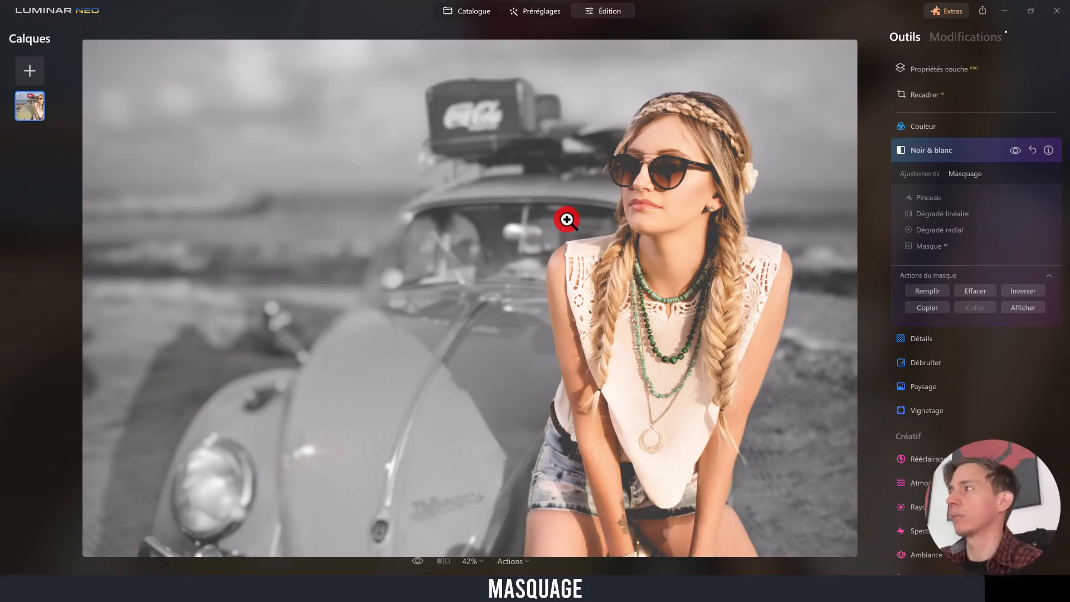
- Reopen the masking options of the Noir & blanc edit from the photo's list of applied modifications
click(1023, 307)
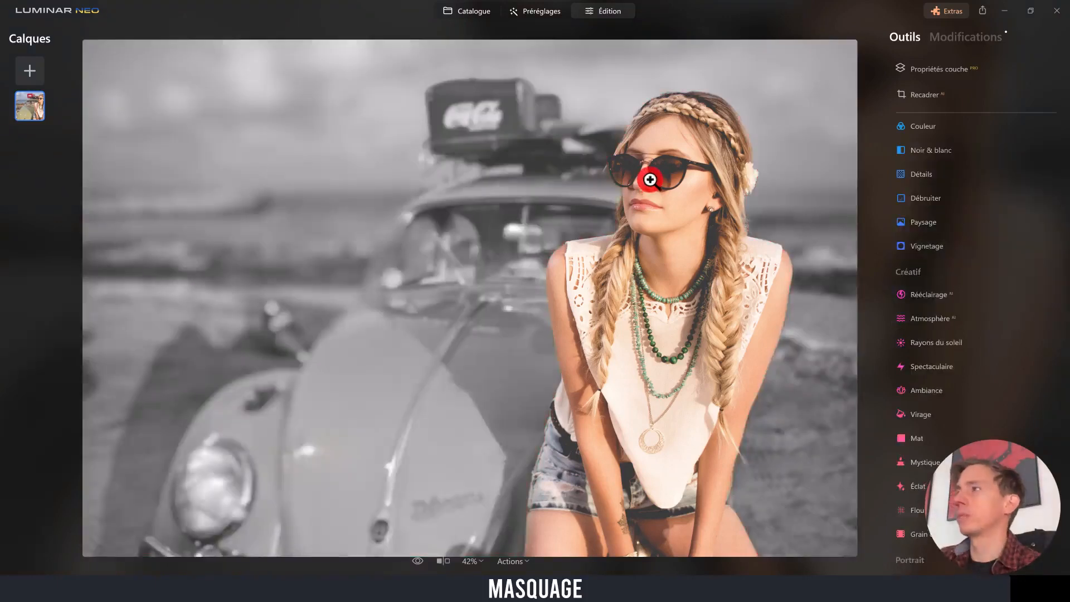
click(965, 37)
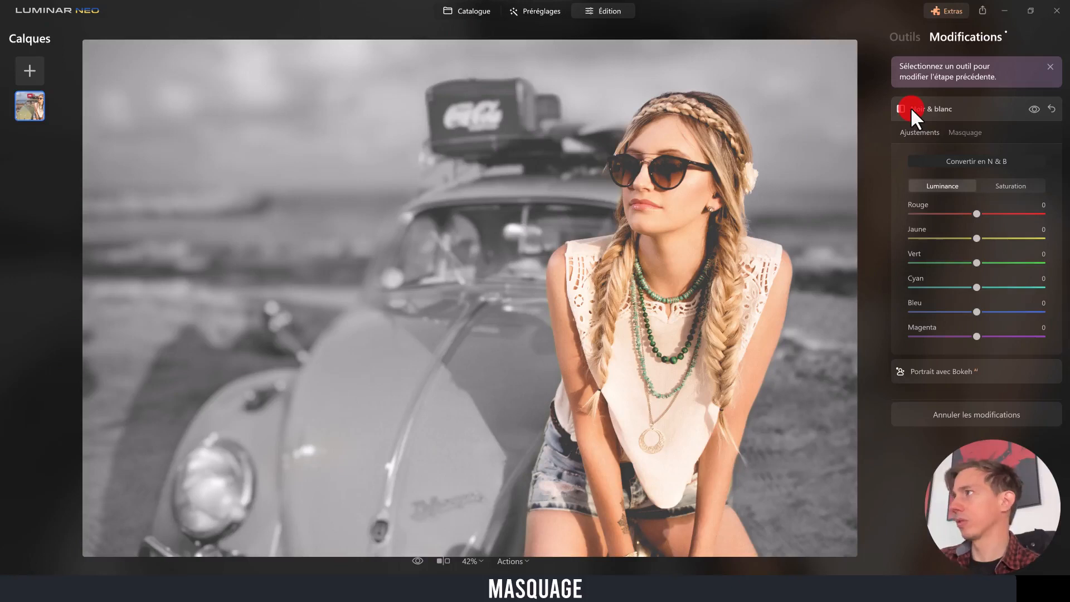
click(954, 132)
- Check the black-and-white mask by toggling its overlay on and off, and copy the mask
click(1020, 266)
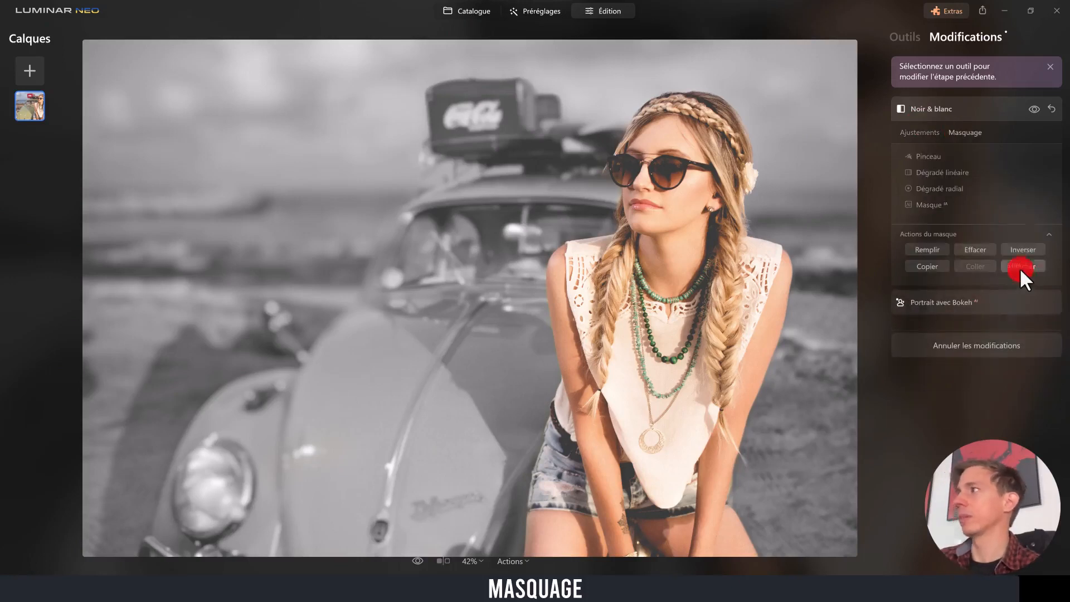
click(1025, 265)
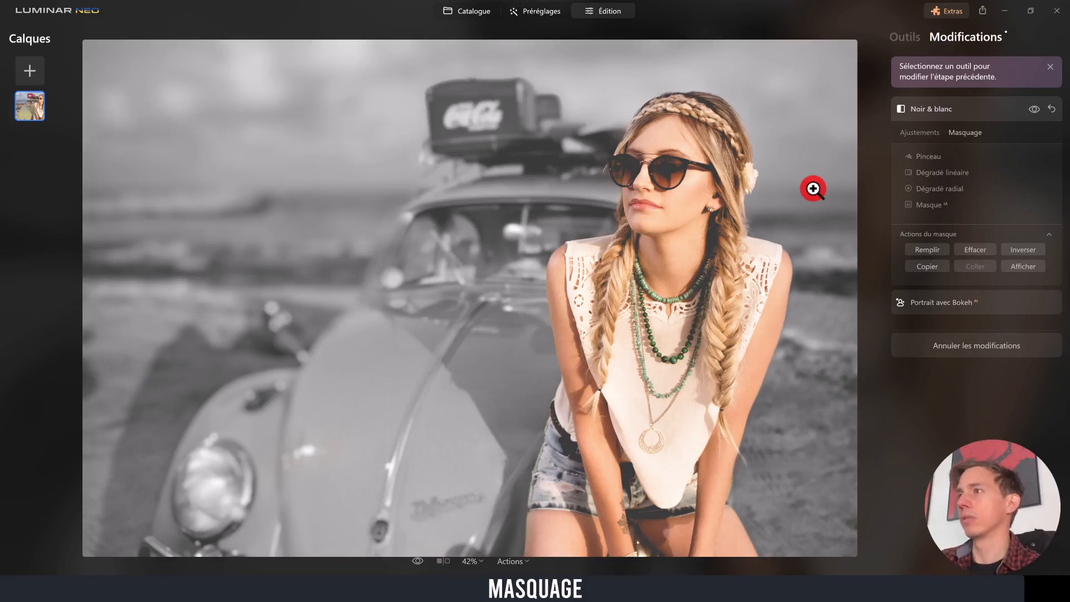
click(1026, 266)
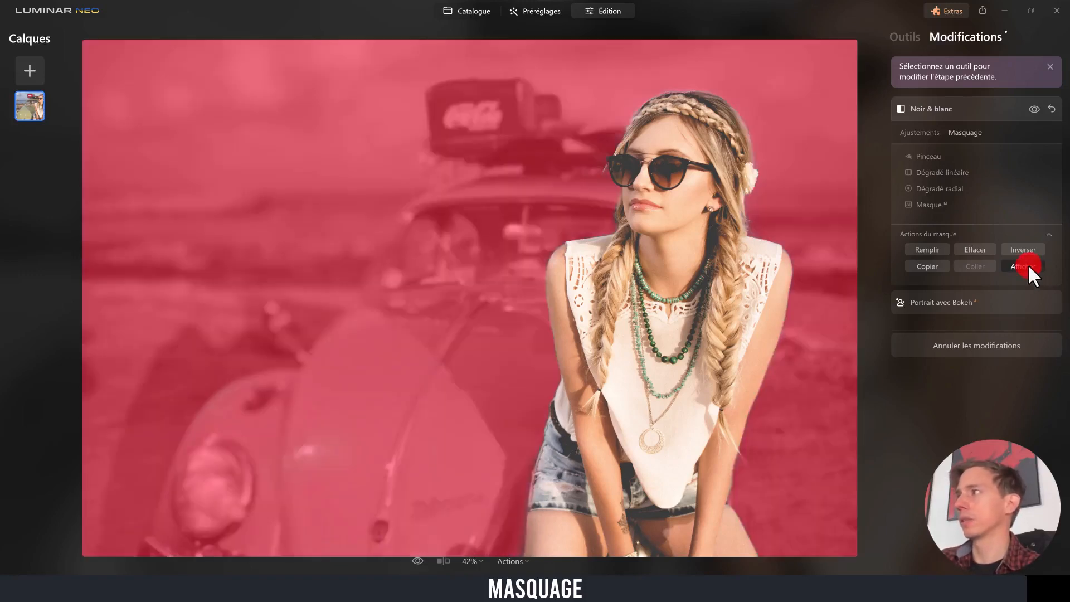
click(1025, 266)
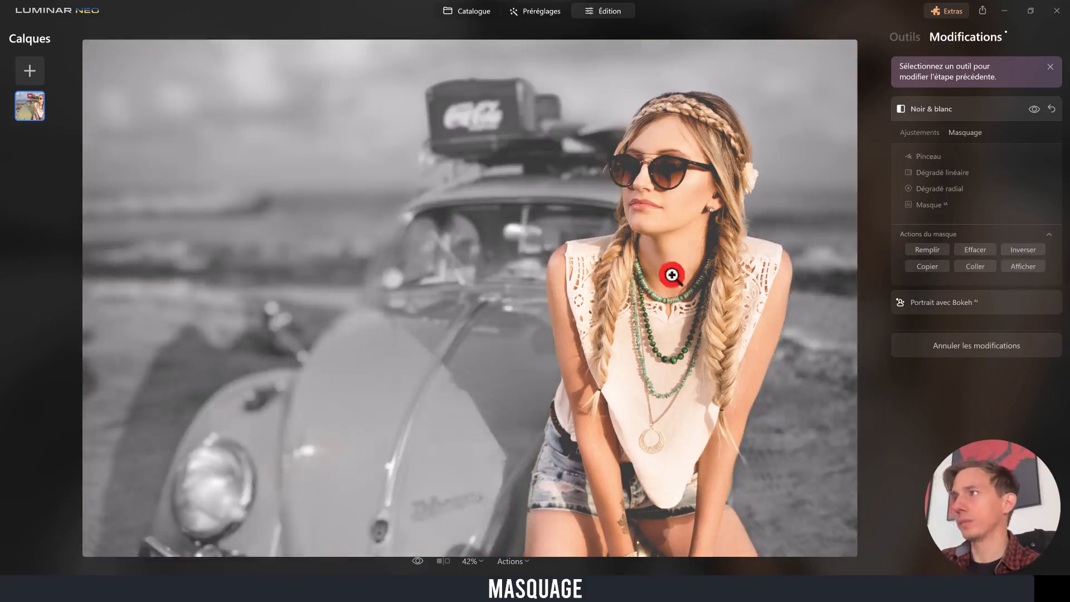
- Apply the Spectaculaire effect to the photo with Quantité set to 100
click(903, 37)
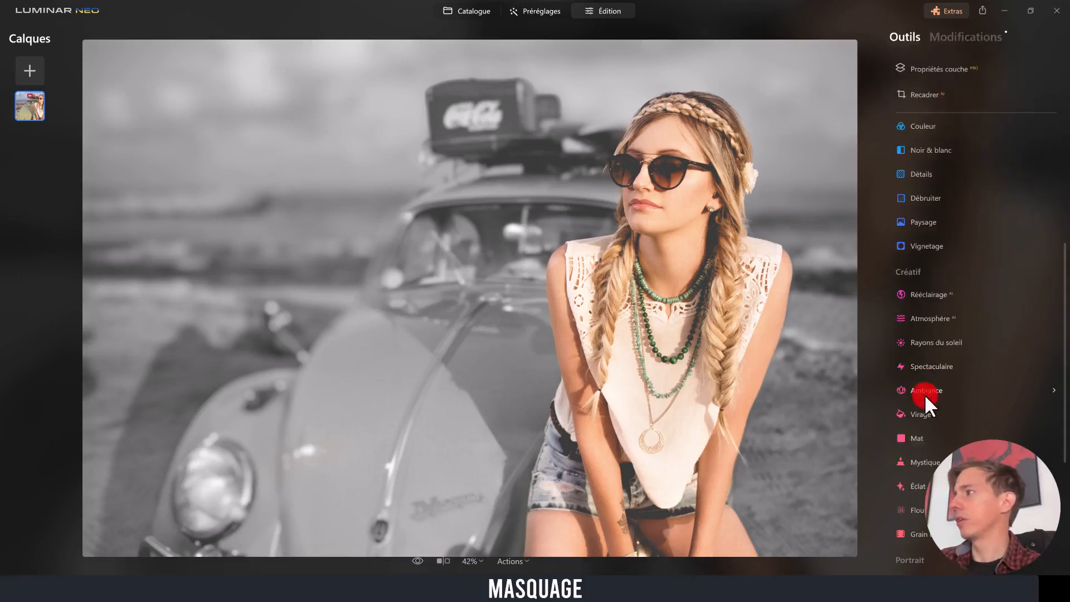
click(931, 366)
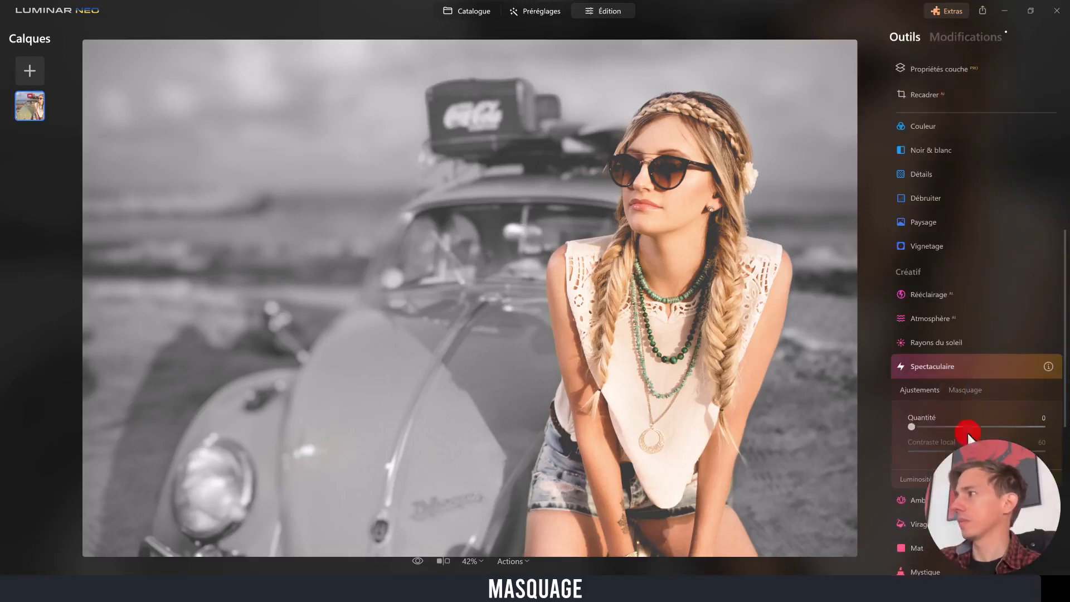
drag(931, 427, 1048, 426)
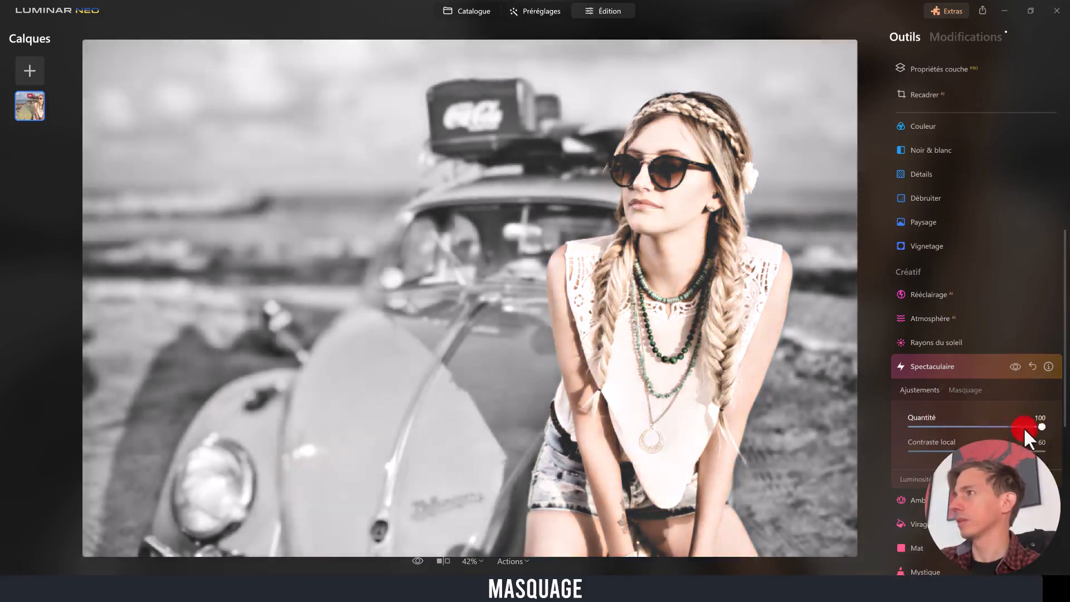
- Paste the copied background mask onto the Spectaculaire effect
click(967, 389)
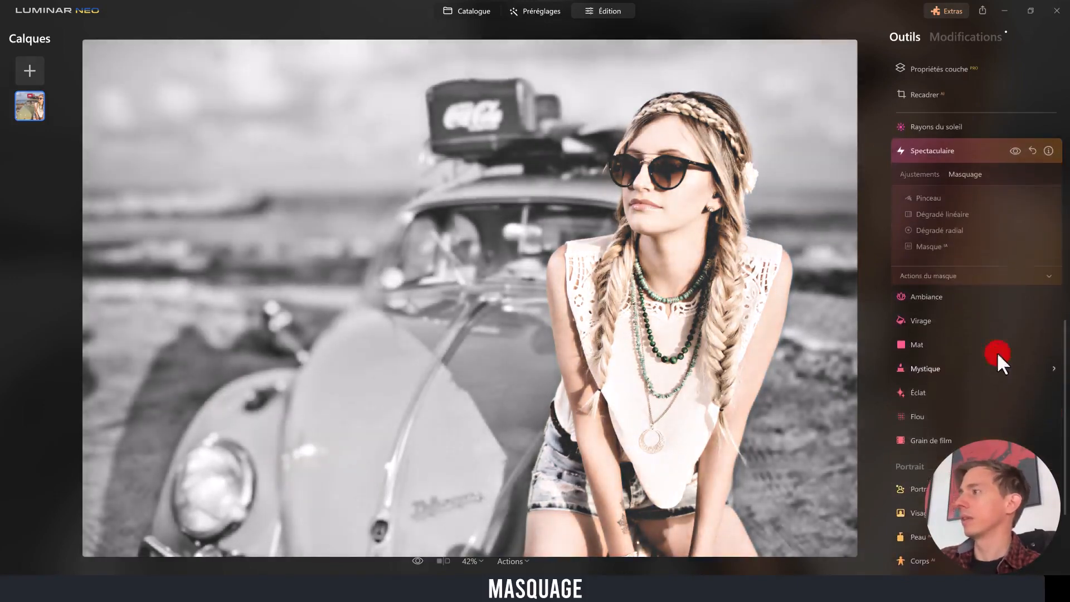
click(1044, 277)
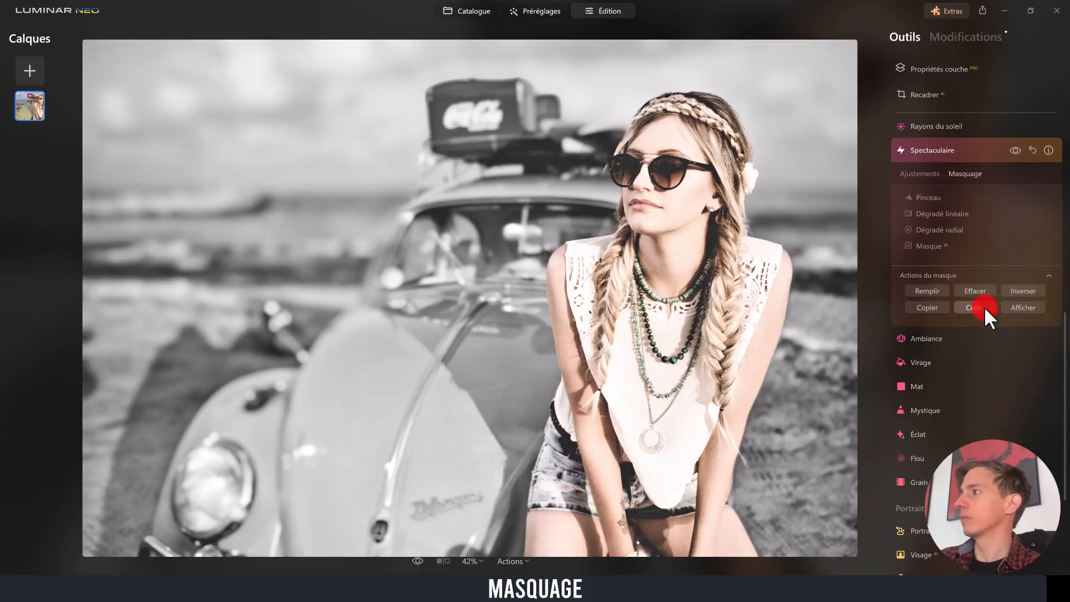
click(984, 307)
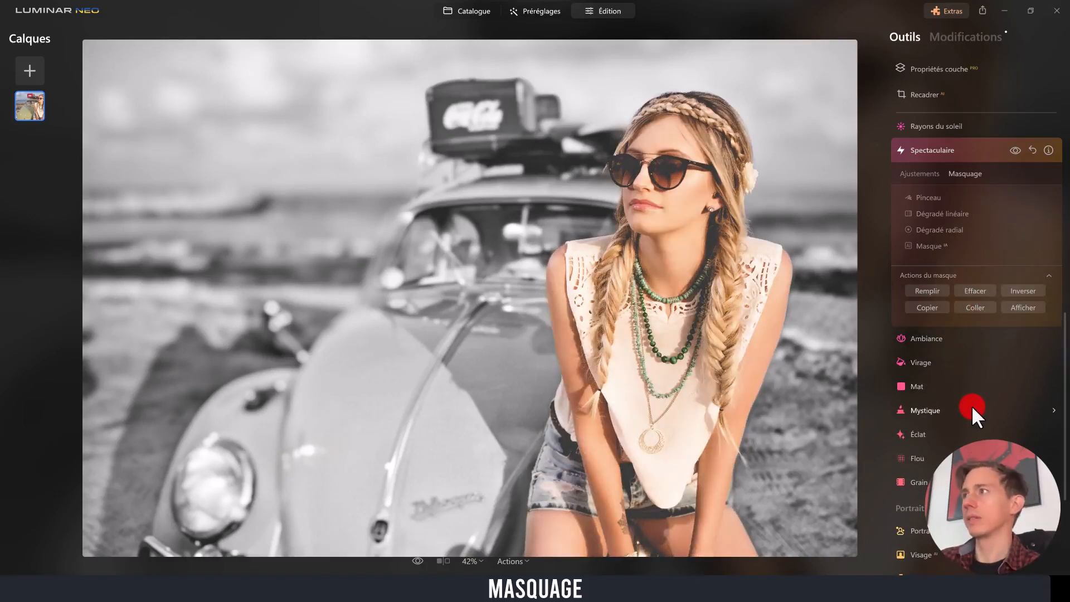
- Compare the photo with and without the masked Spectaculaire effect
click(1016, 149)
click(1016, 150)
click(1016, 149)
click(1016, 149)
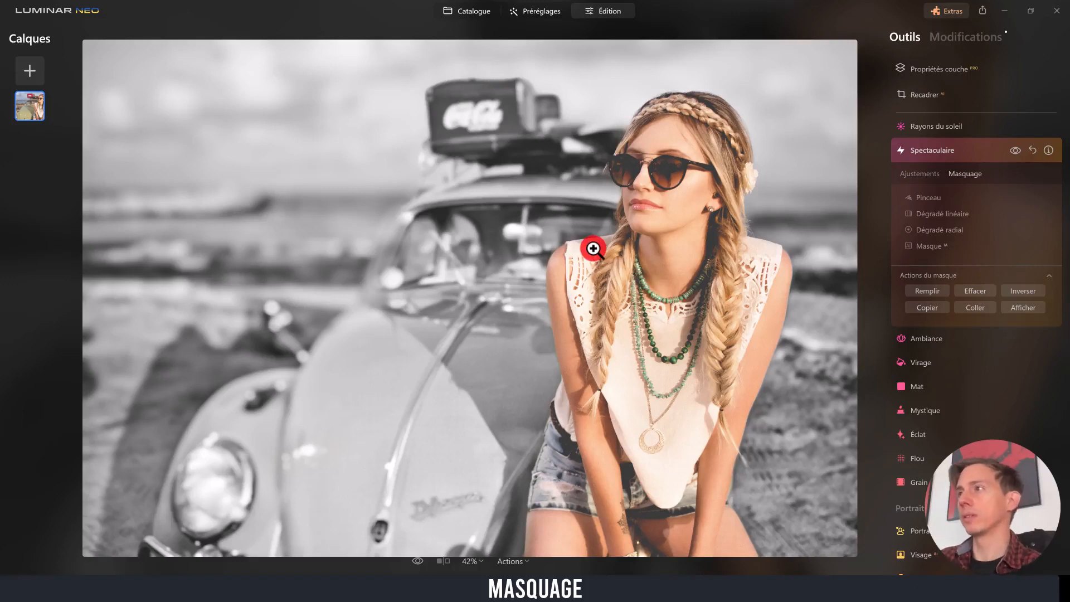
click(31, 71)
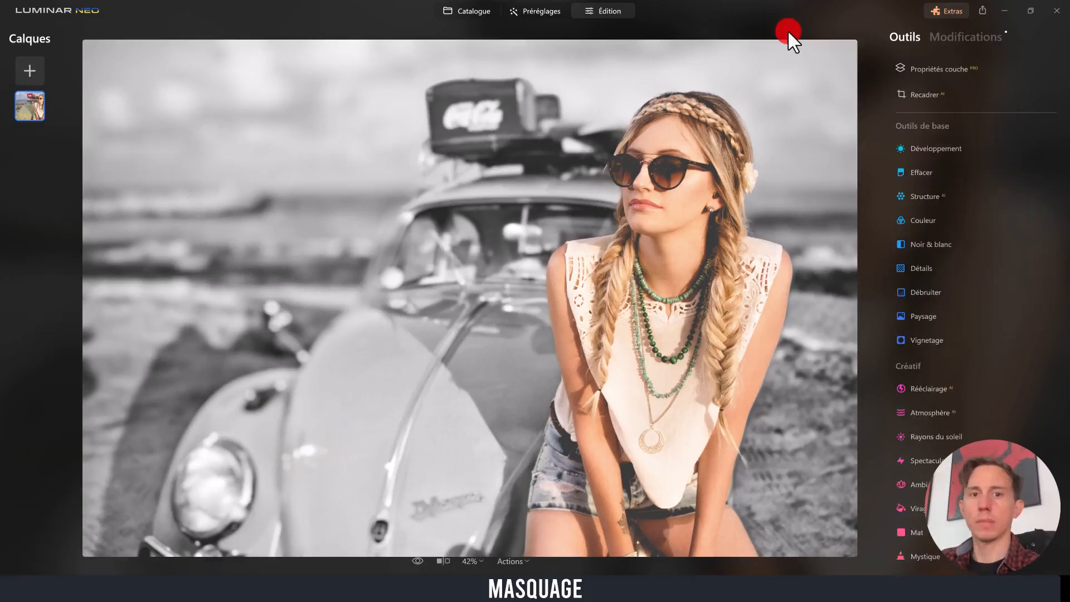